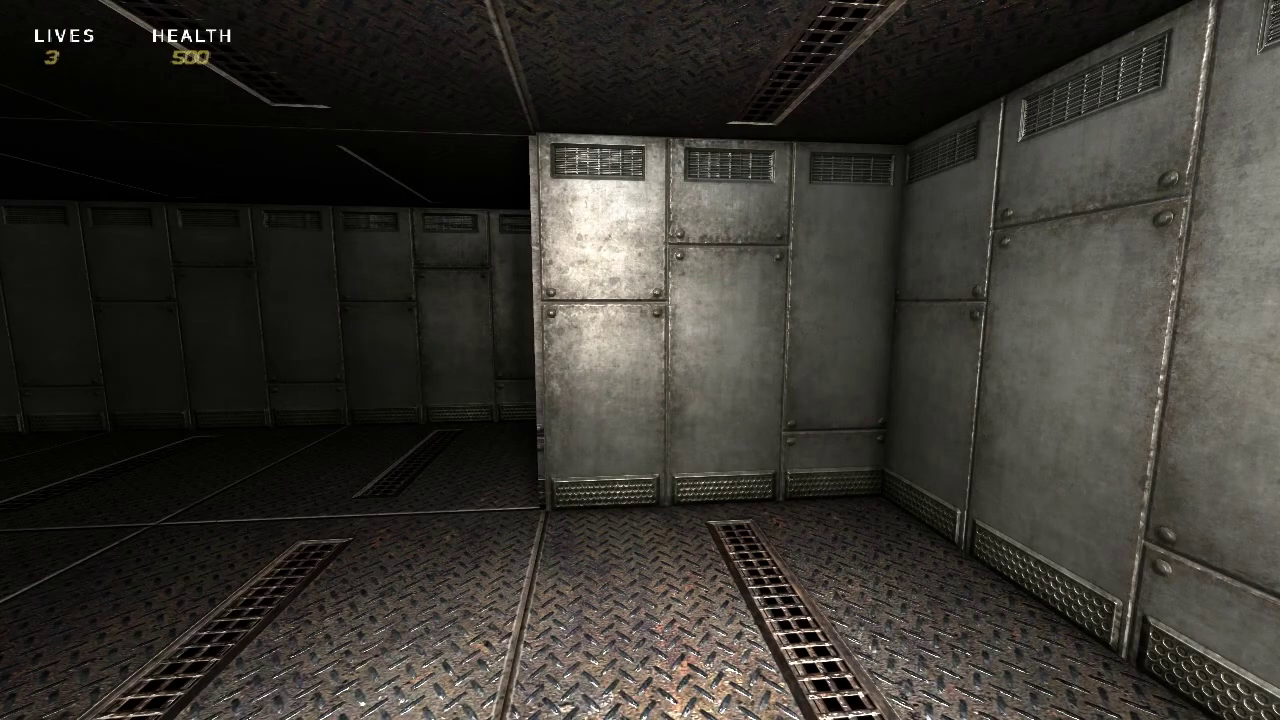
# Step: Walk through the locker and red-lit rooms to inspect the barrel corner in-game
pyautogui.press('w')
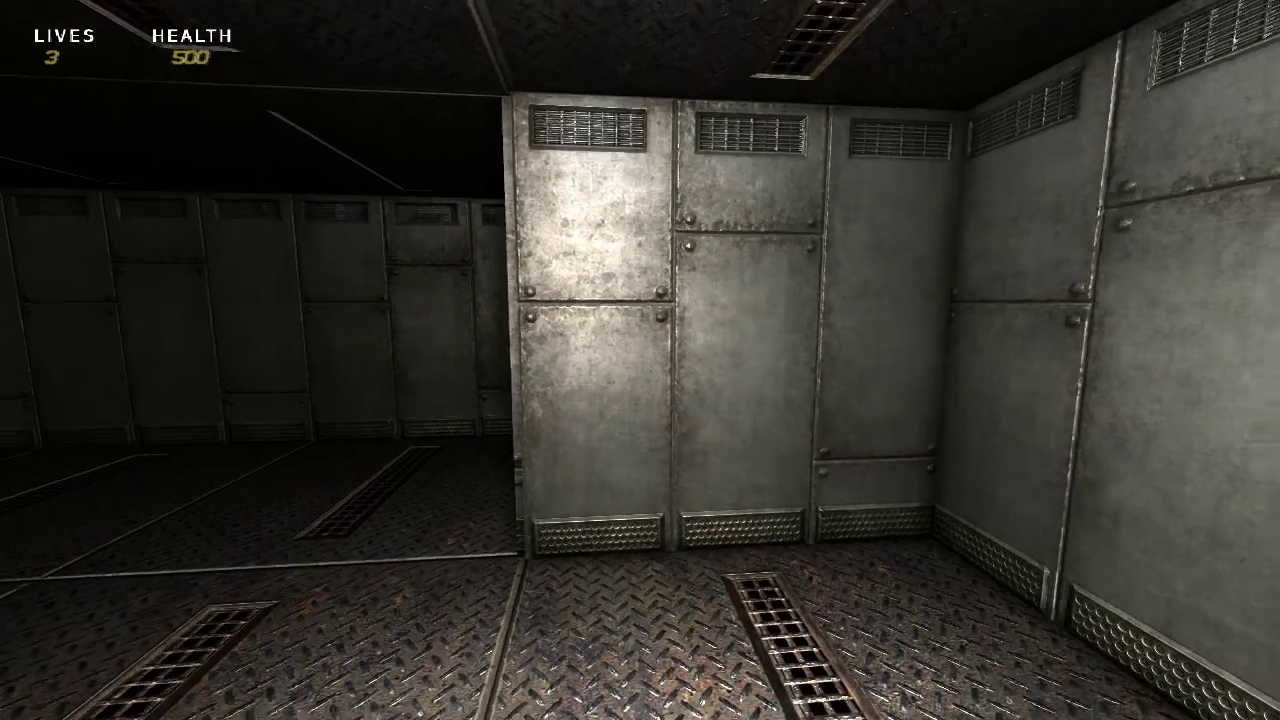
pyautogui.press('w')
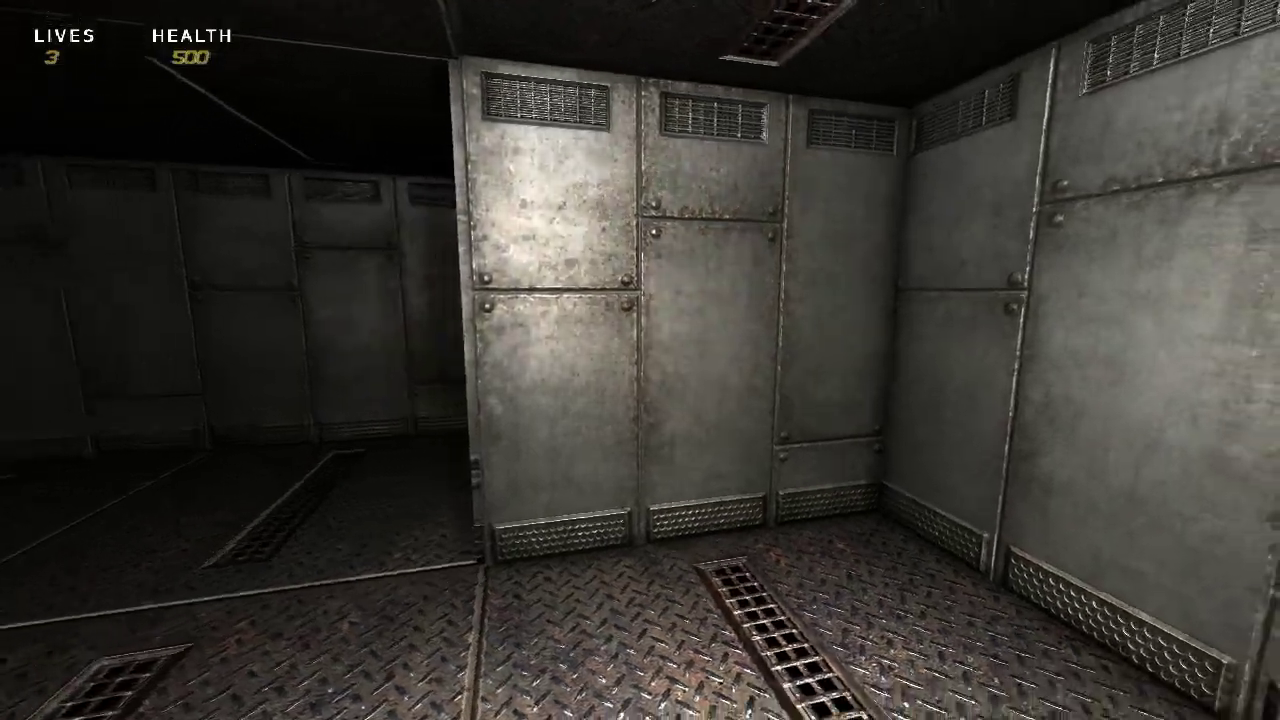
pyautogui.press('w')
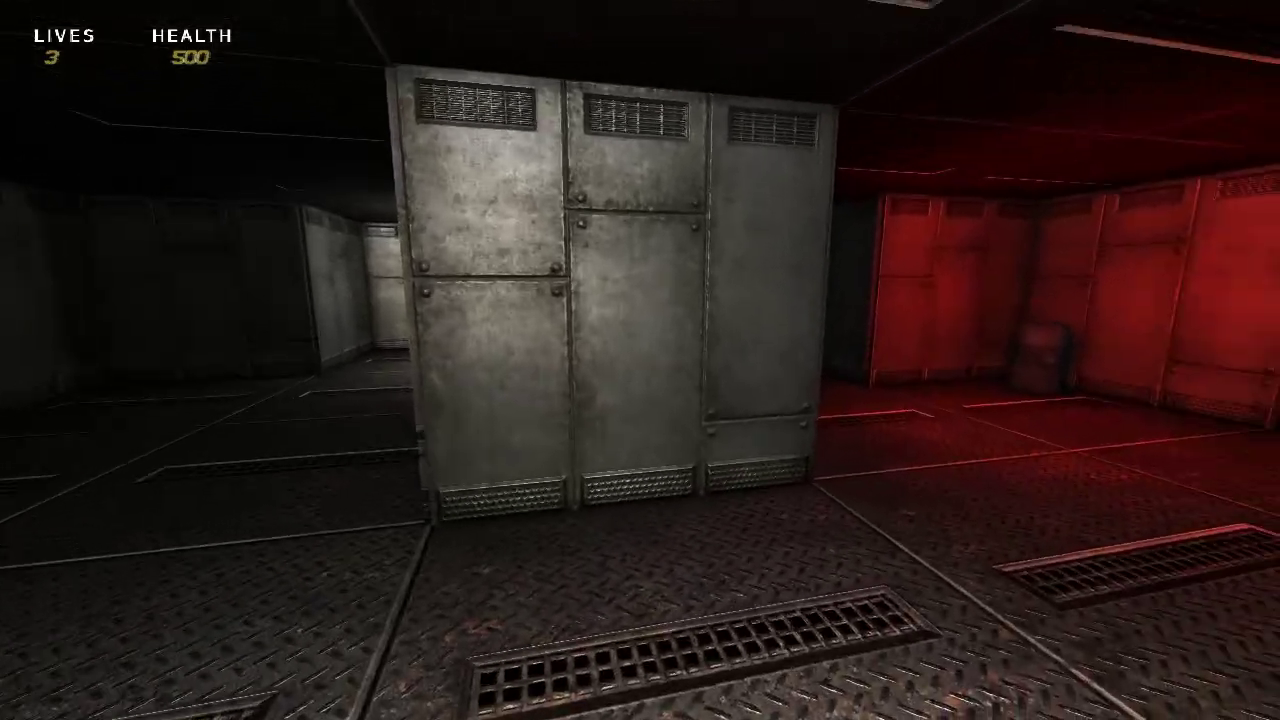
pyautogui.press('w')
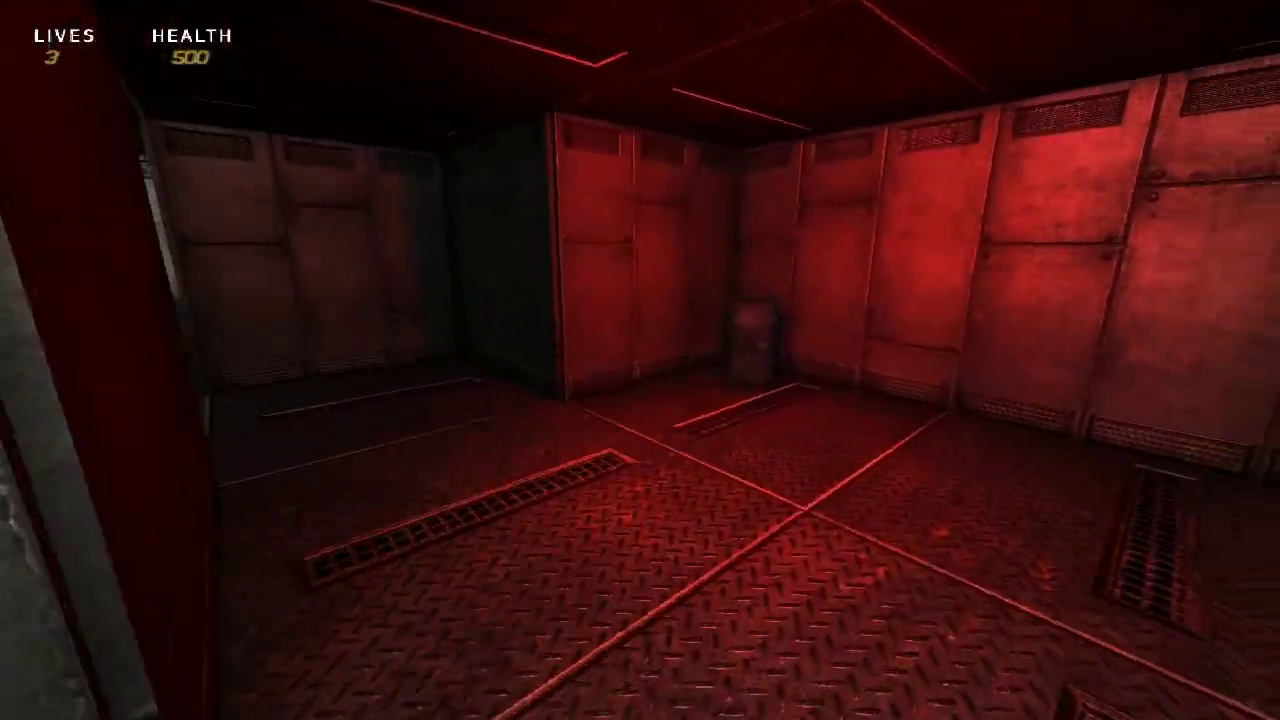
pyautogui.press('w')
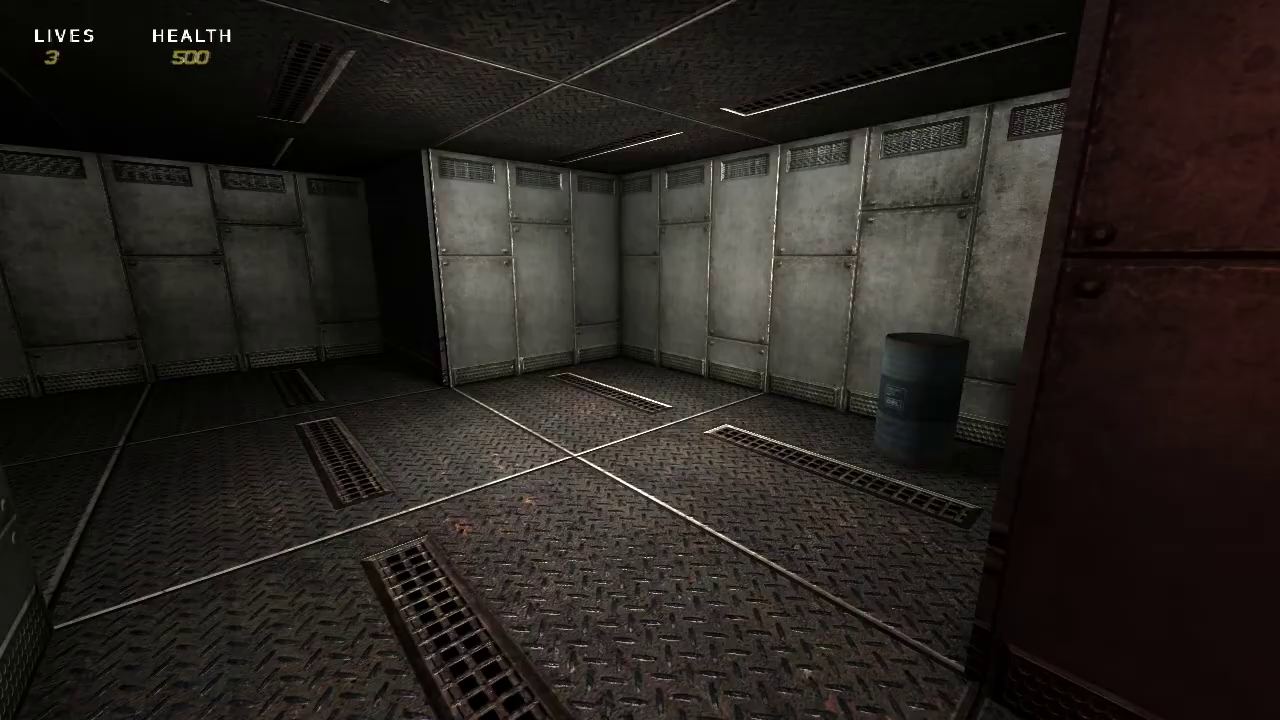
pyautogui.press('w')
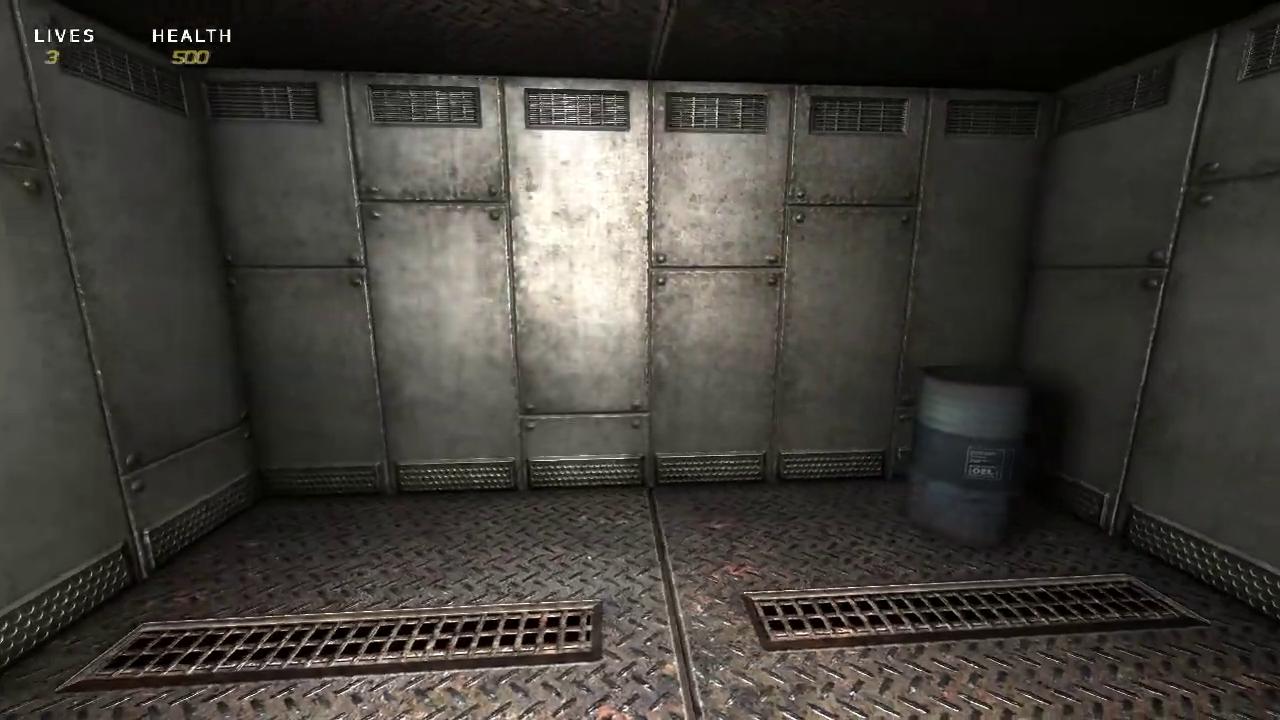
pyautogui.press('w')
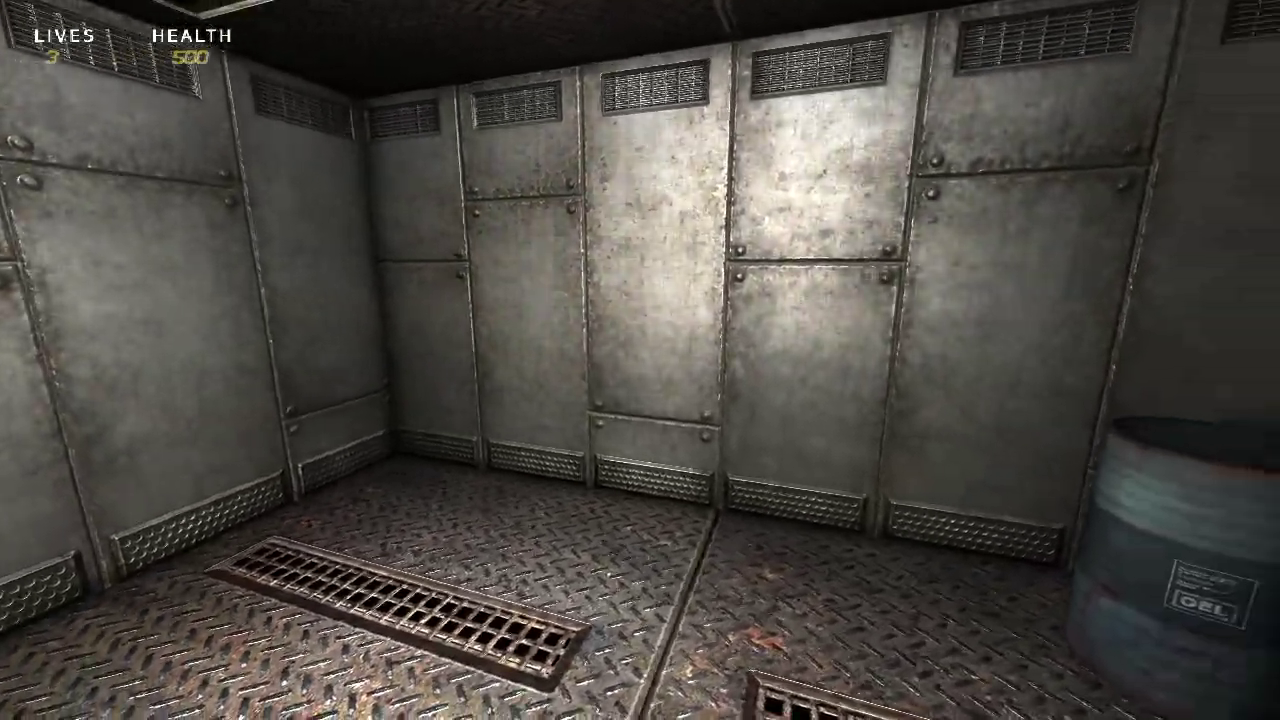
pyautogui.press('w')
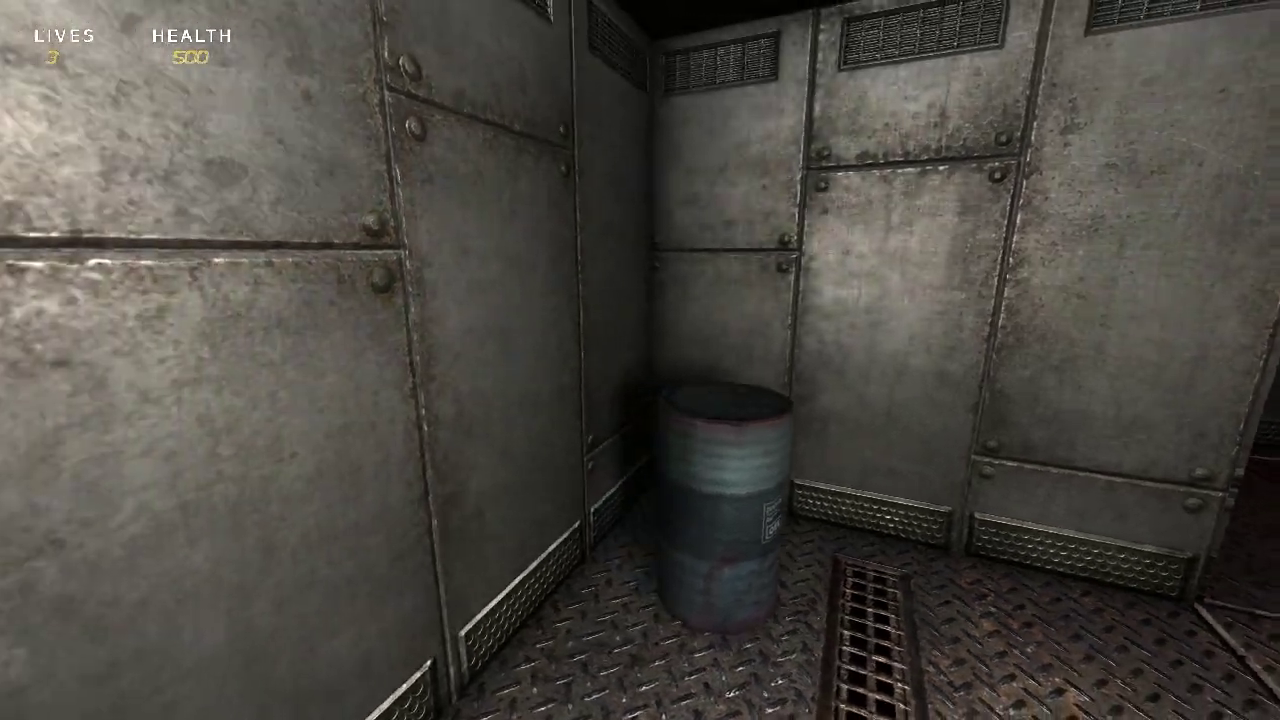
pyautogui.press('w')
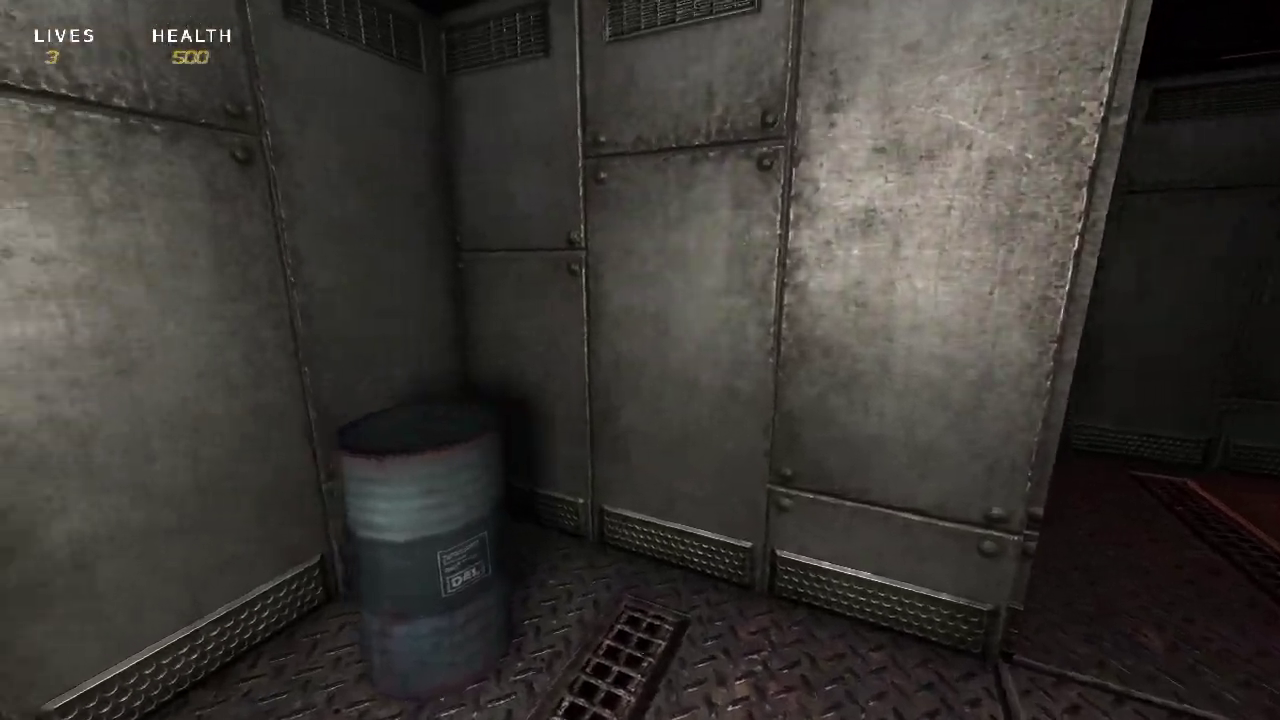
pyautogui.press('s')
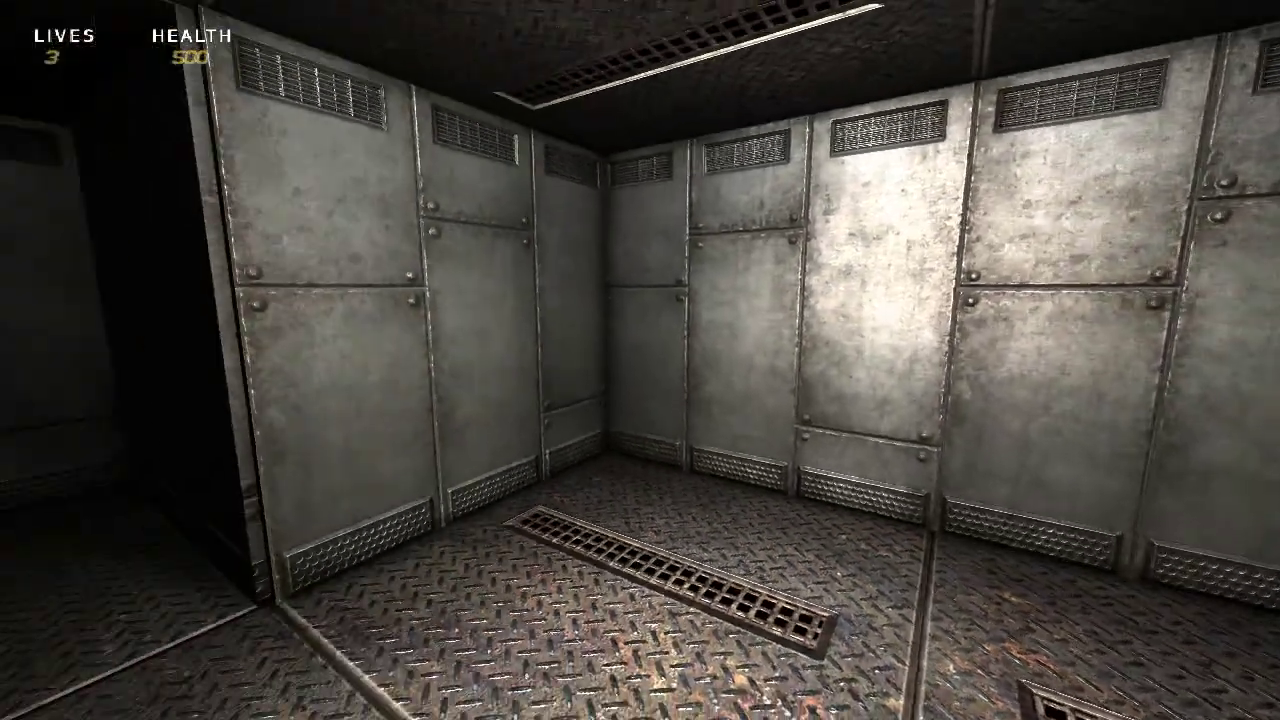
# Step: Turn the preview cube and load lightmapdummy.dds into the Stage 0 LightMap slot
pyautogui.press('Left')
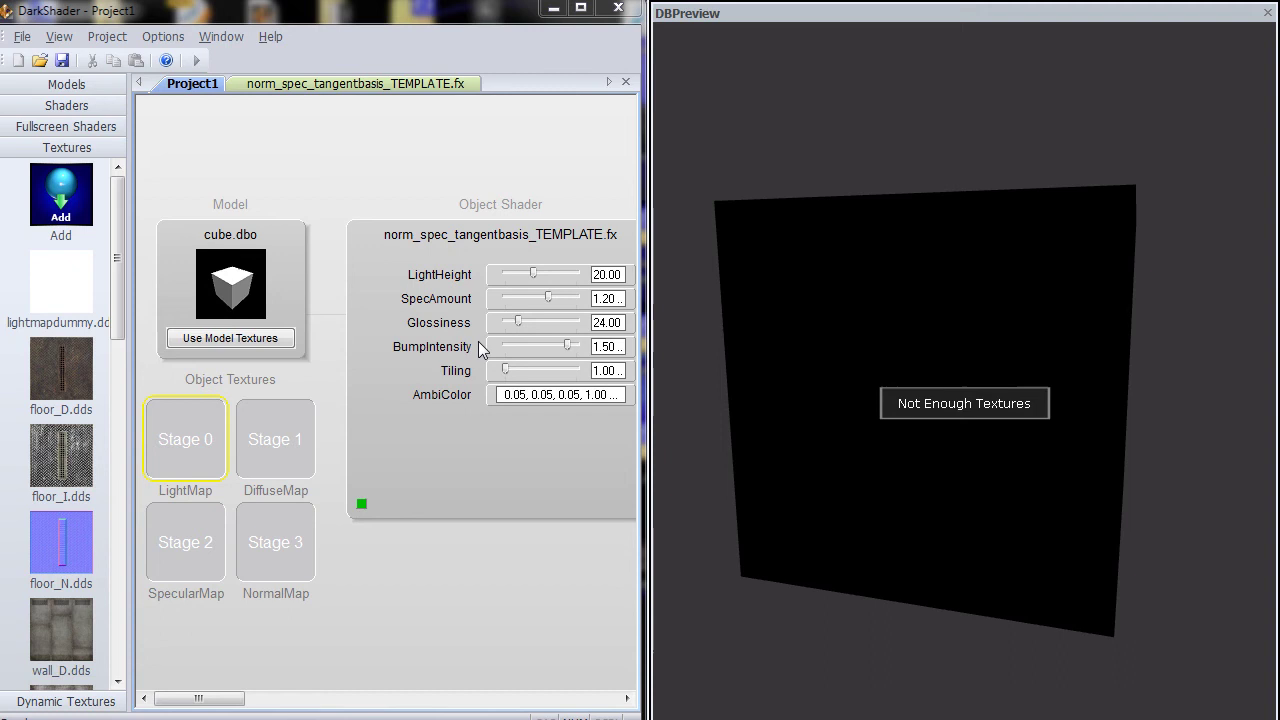
pyautogui.moveTo(950, 452); pyautogui.dragTo(955, 467)
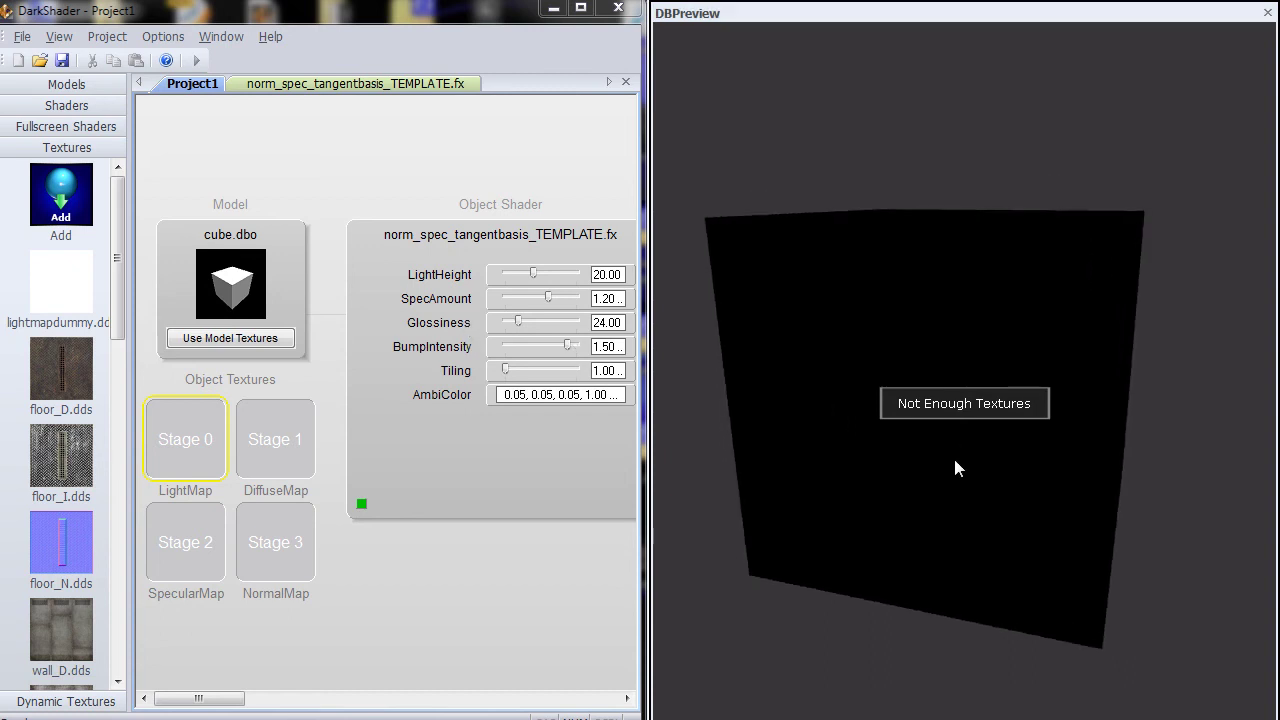
pyautogui.doubleClick(78, 293)
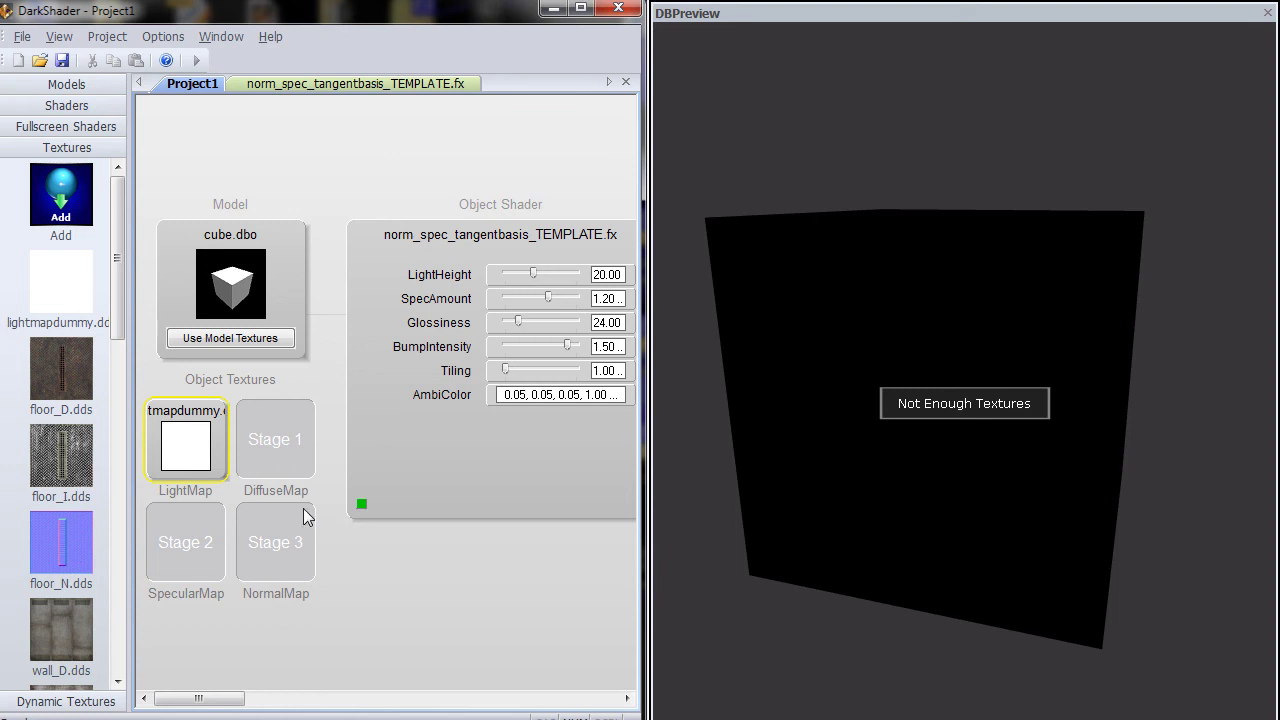
# Step: Load wall_D.dds, wall_I.dds and wall_N.dds into Stages 1-3 (diffuse, specular, normal) and check the preview
pyautogui.click(281, 460)
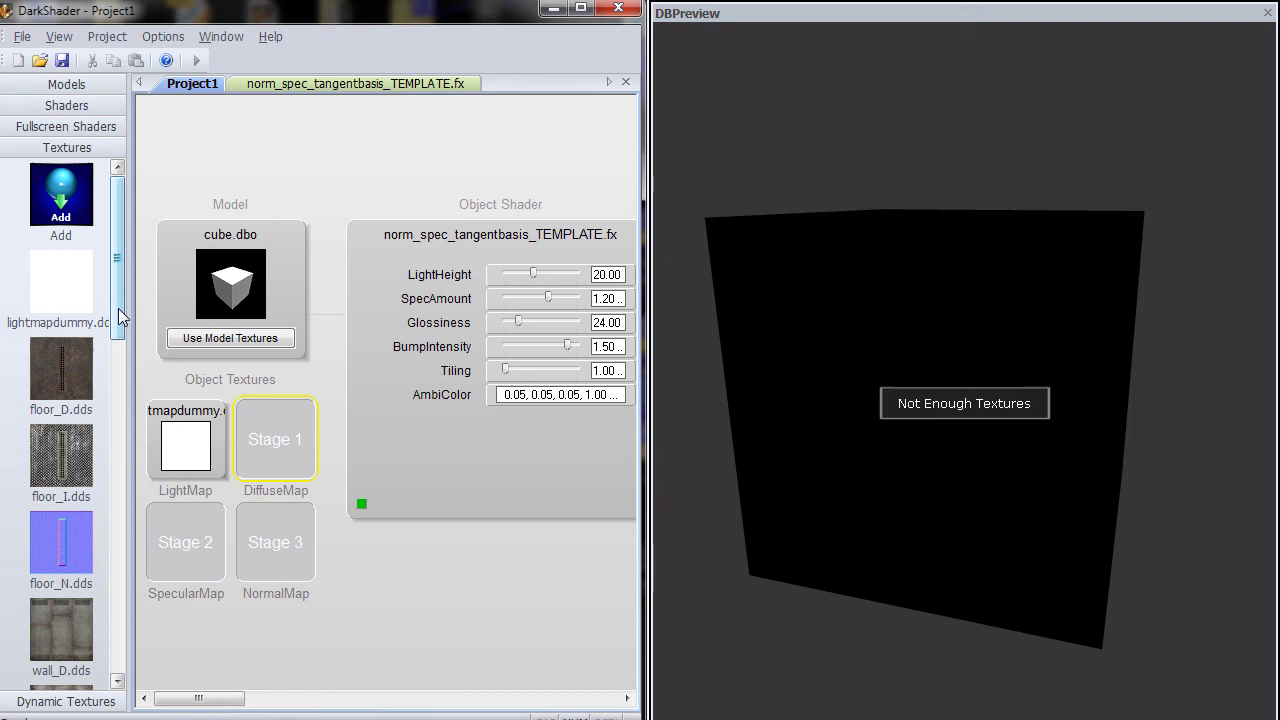
pyautogui.moveTo(118, 308); pyautogui.dragTo(133, 640)
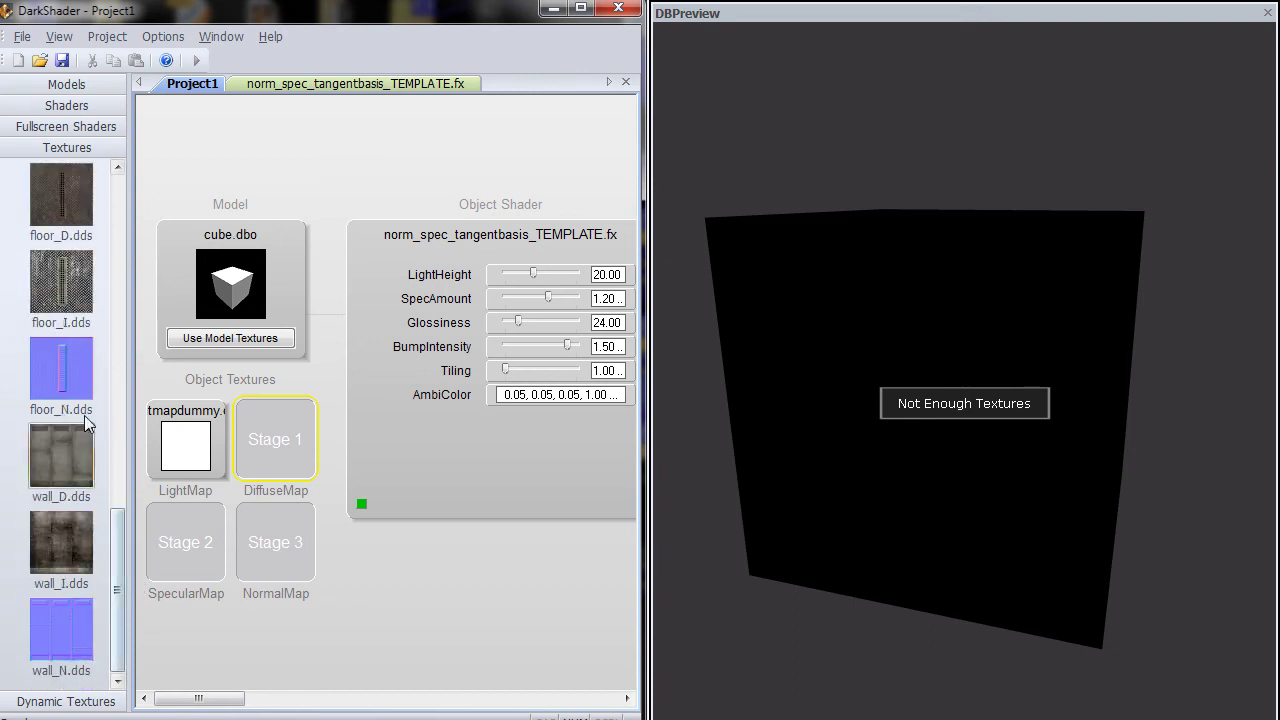
pyautogui.doubleClick(65, 477)
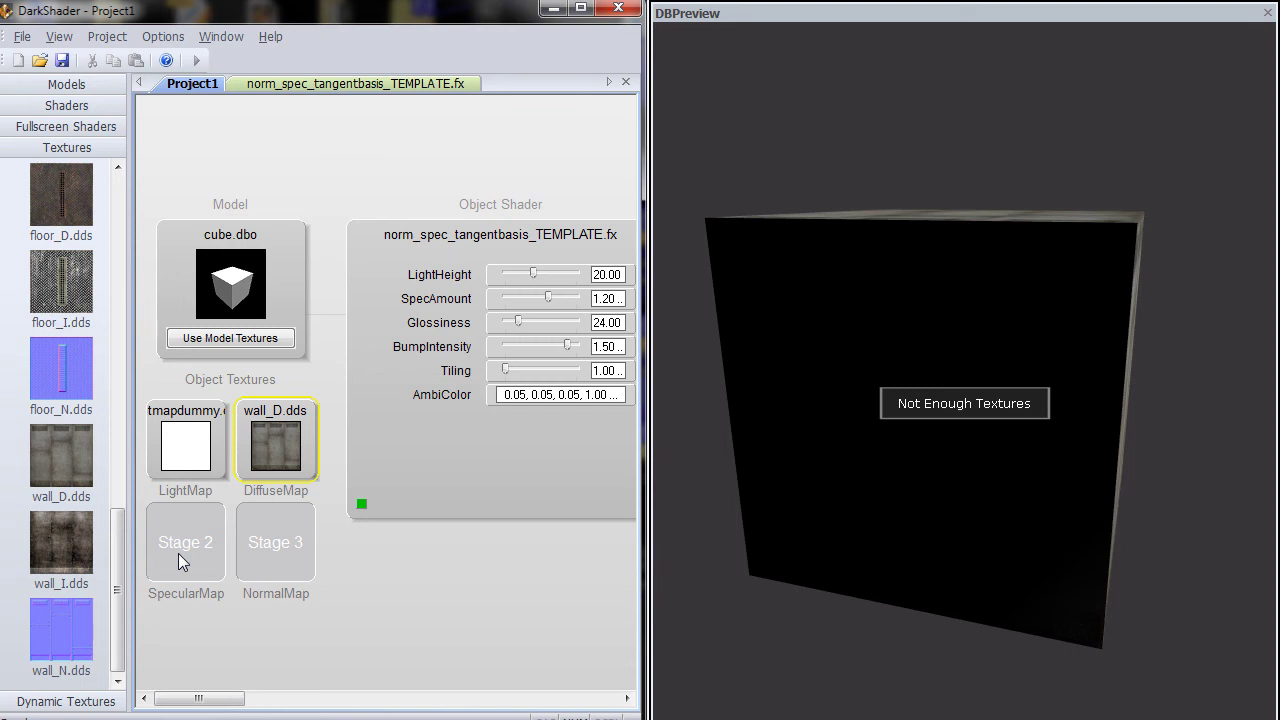
pyautogui.click(178, 553)
pyautogui.doubleClick(68, 555)
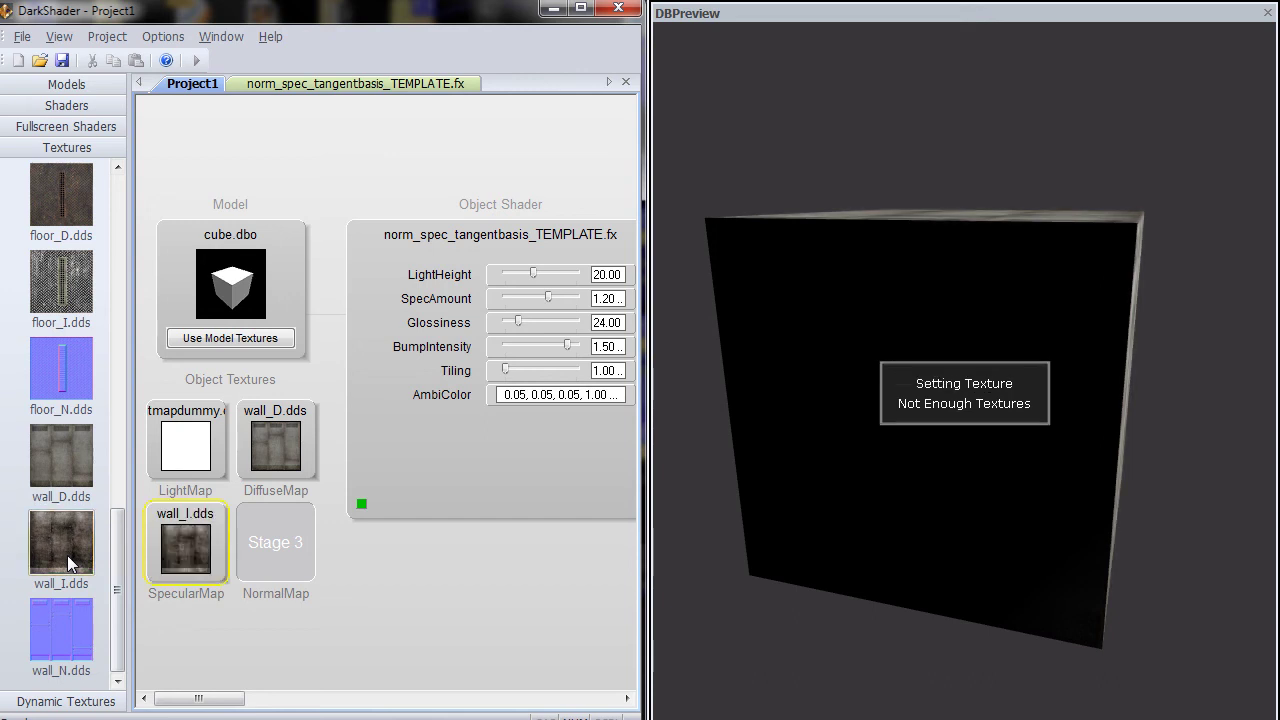
pyautogui.click(292, 573)
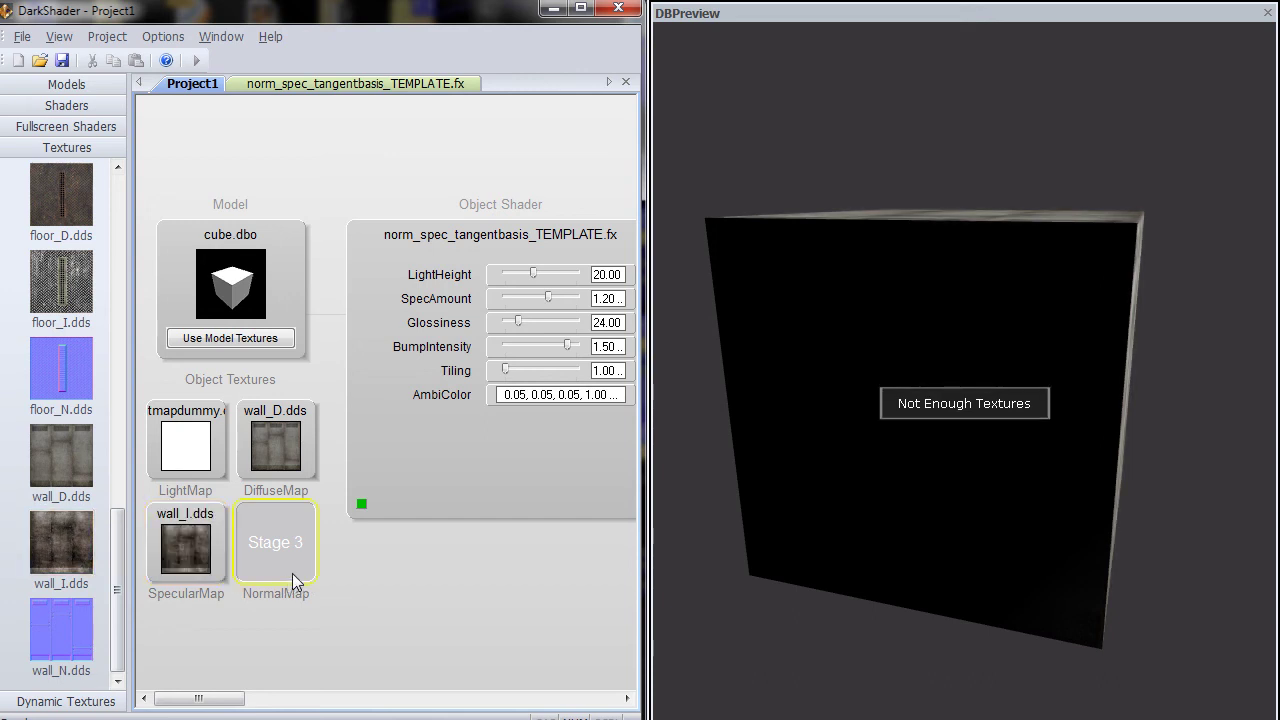
pyautogui.doubleClick(72, 642)
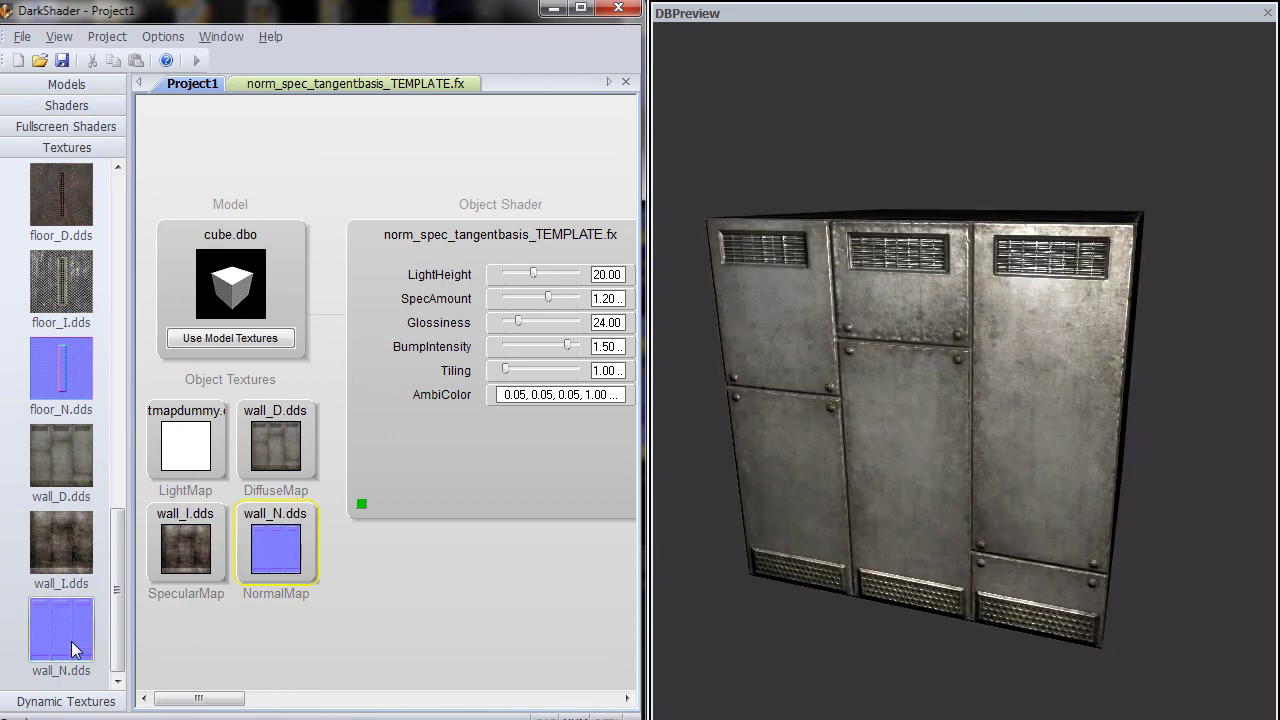
pyautogui.moveTo(927, 460); pyautogui.dragTo(1015, 481)
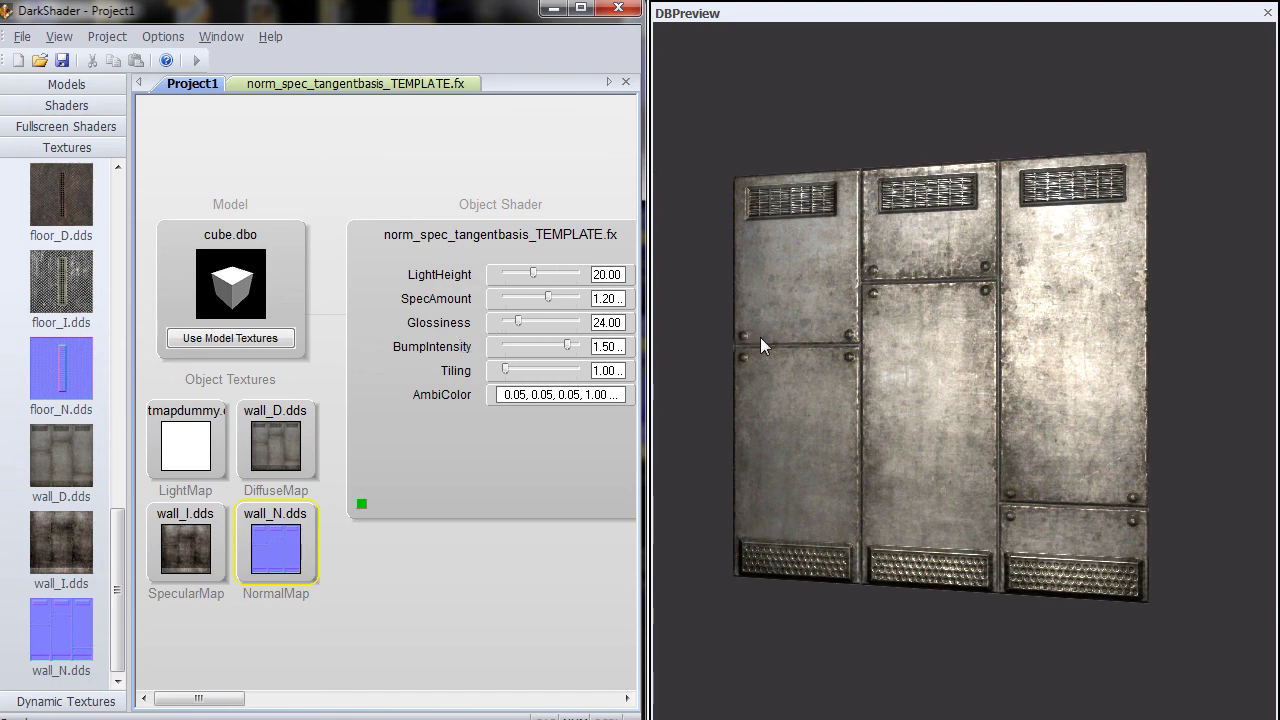
pyautogui.moveTo(760, 338); pyautogui.dragTo(672, 465)
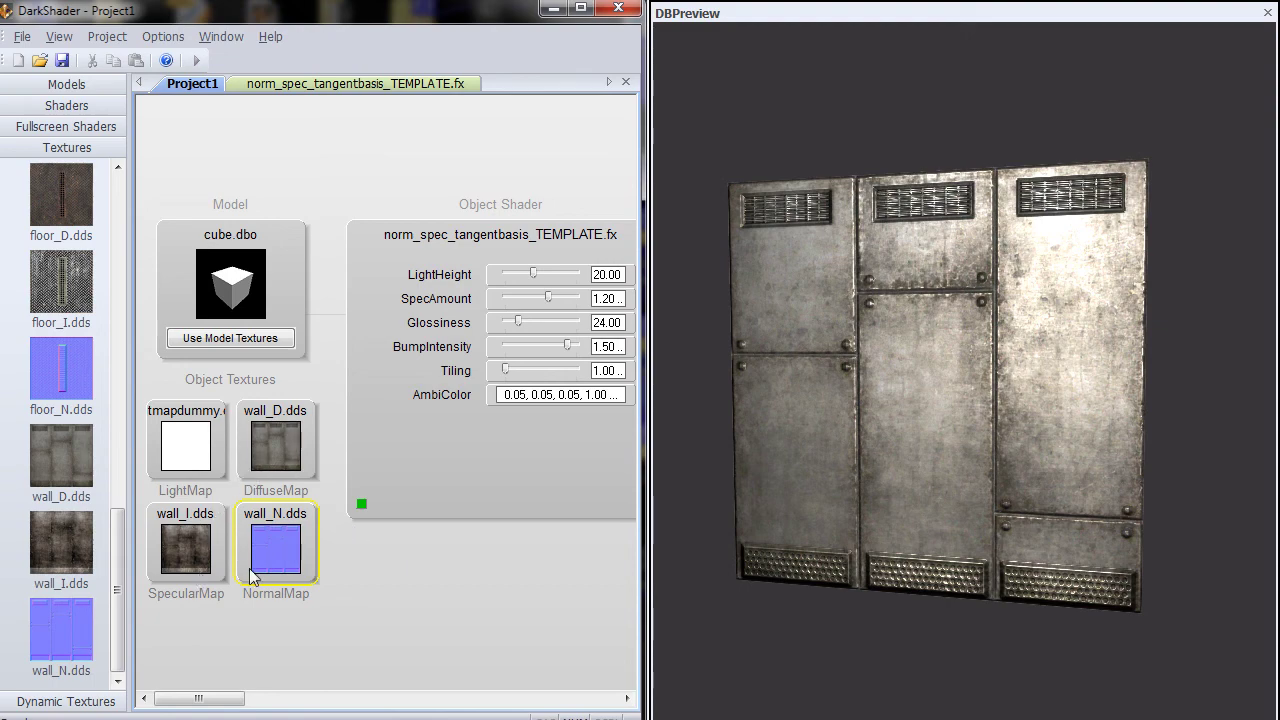
pyautogui.moveTo(749, 514); pyautogui.dragTo(814, 505)
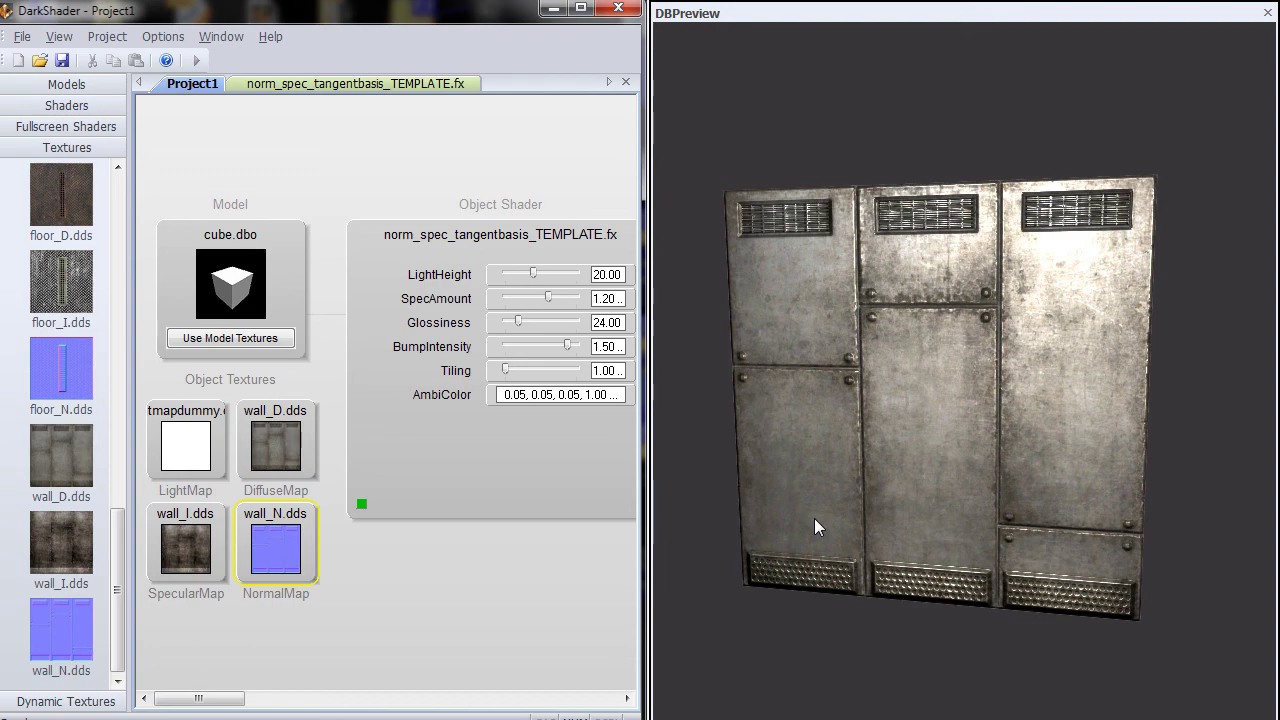
pyautogui.moveTo(814, 518); pyautogui.dragTo(825, 507)
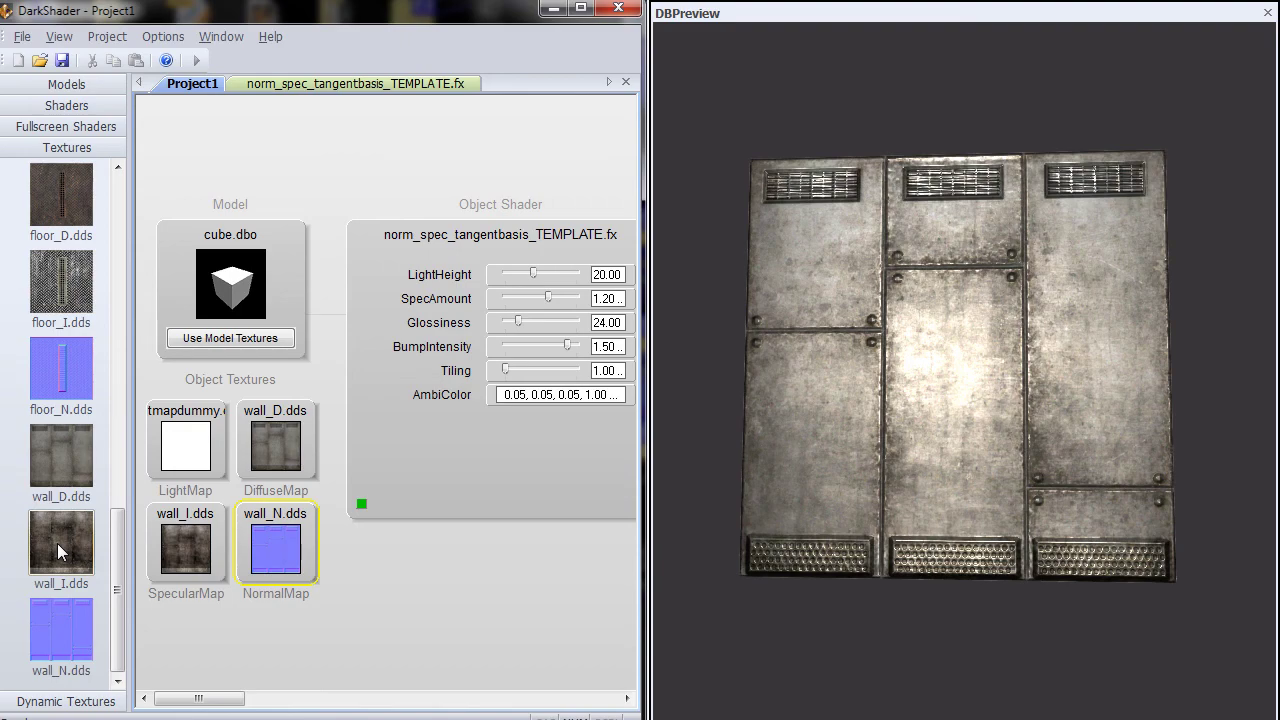
pyautogui.moveTo(826, 466); pyautogui.dragTo(1028, 483)
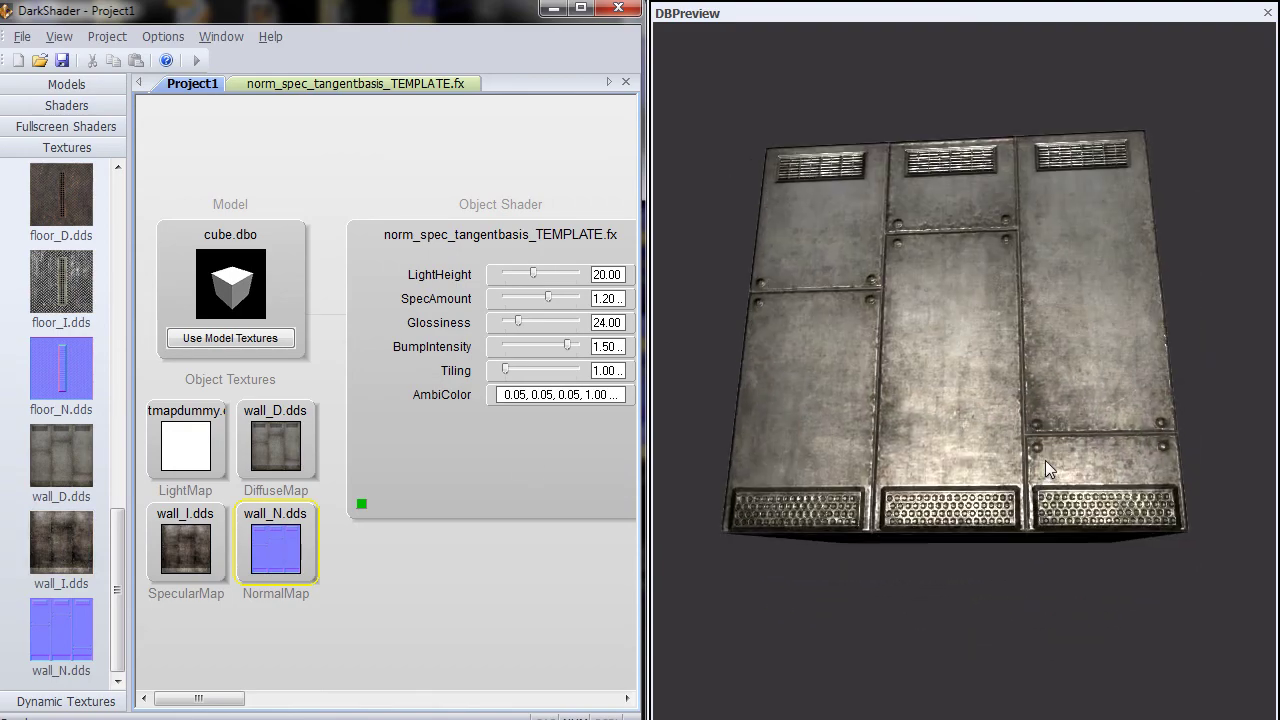
pyautogui.moveTo(1045, 460); pyautogui.dragTo(860, 477)
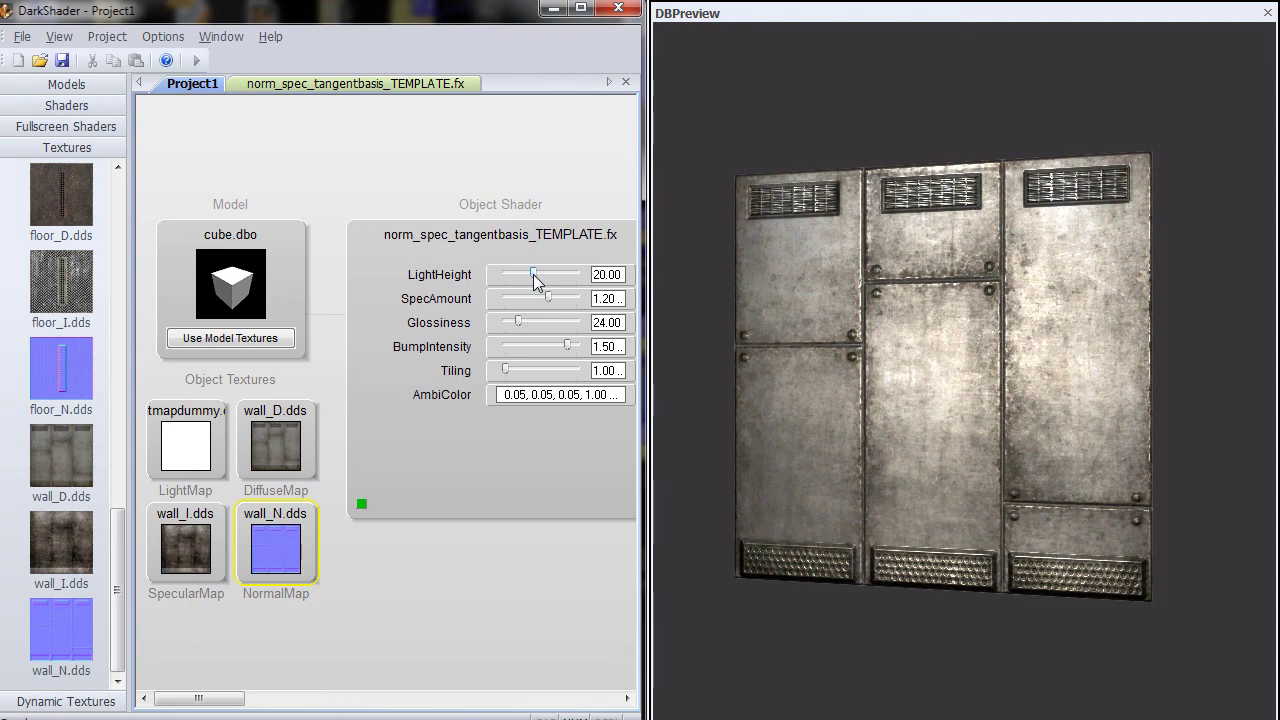
# Step: Raise LightHeight to 190.00, set SpecAmount to 1.40, and inspect the cube's highlights
pyautogui.moveTo(533, 274)
pyautogui.mouseDown()
pyautogui.moveTo(575, 281)
pyautogui.moveTo(502, 278)
pyautogui.moveTo(578, 284)
pyautogui.moveTo(506, 285)
pyautogui.moveTo(534, 286)
pyautogui.mouseUp()
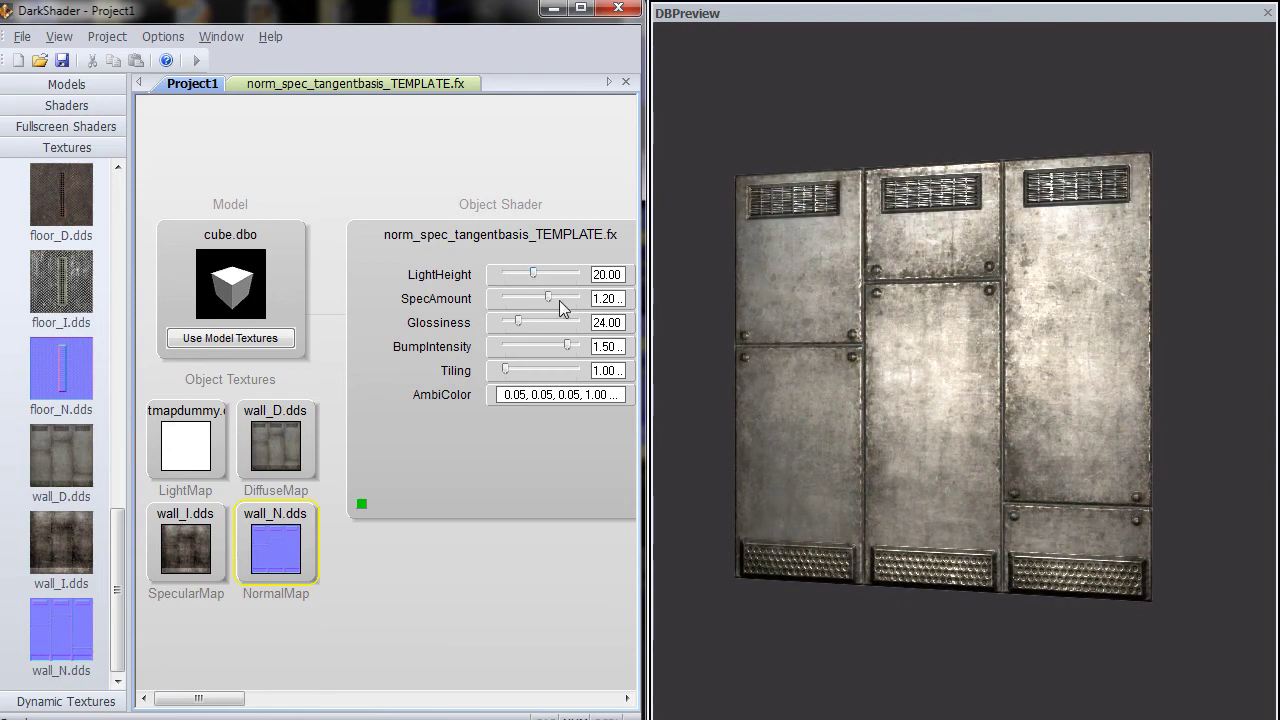
pyautogui.moveTo(548, 300)
pyautogui.mouseDown()
pyautogui.moveTo(569, 298)
pyautogui.moveTo(515, 295)
pyautogui.moveTo(587, 308)
pyautogui.moveTo(544, 299)
pyautogui.mouseUp()
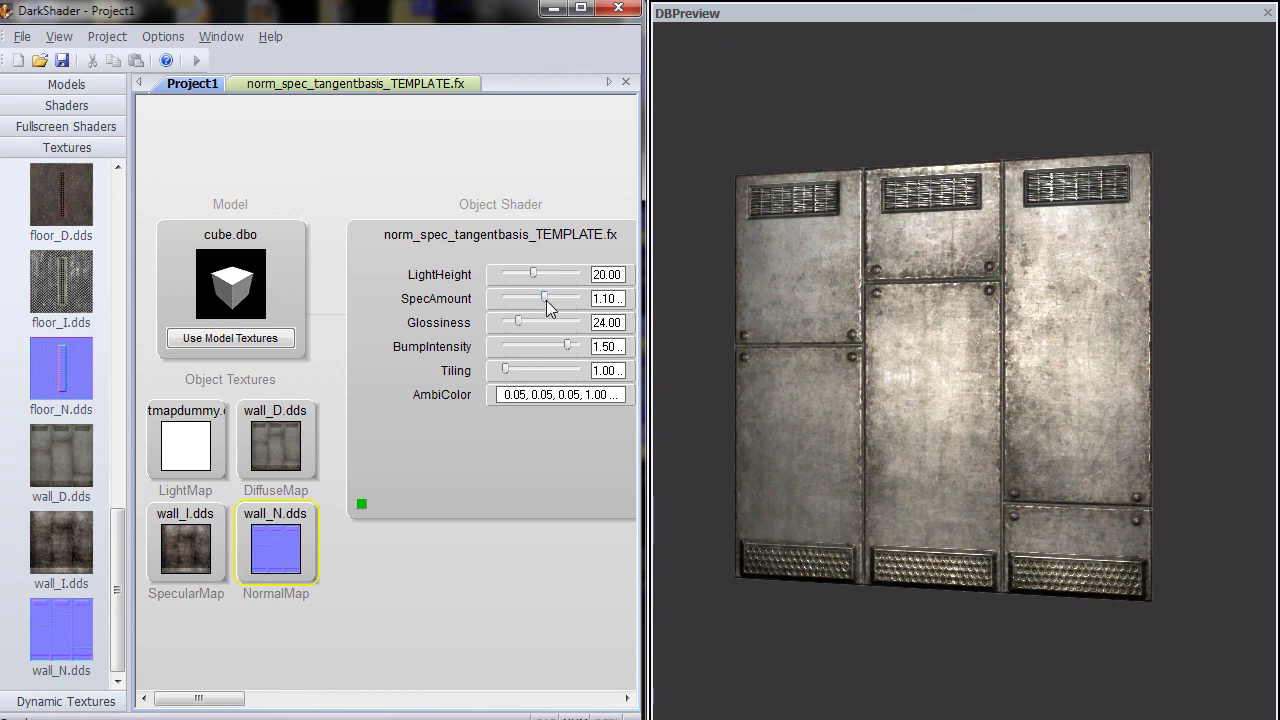
pyautogui.moveTo(546, 300)
pyautogui.mouseDown()
pyautogui.moveTo(575, 300)
pyautogui.moveTo(528, 300)
pyautogui.moveTo(576, 299)
pyautogui.moveTo(538, 300)
pyautogui.moveTo(556, 299)
pyautogui.mouseUp()
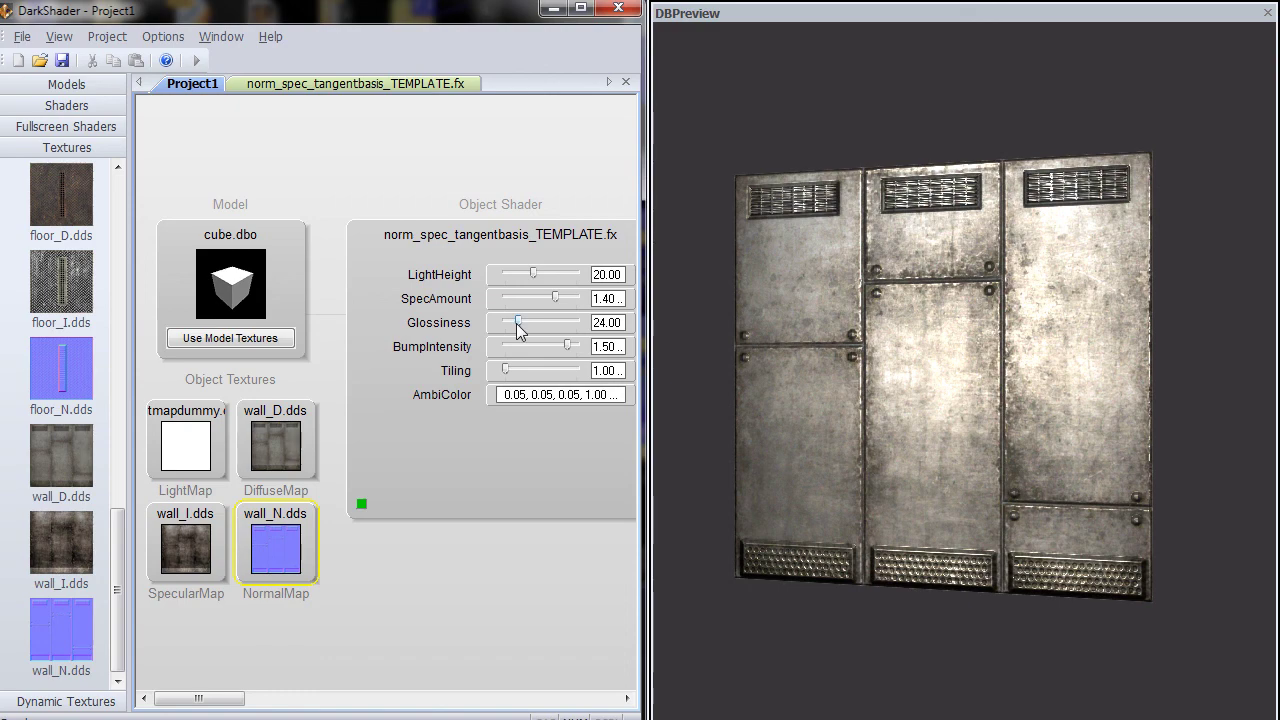
pyautogui.moveTo(891, 420)
pyautogui.mouseDown()
pyautogui.moveTo(880, 408)
pyautogui.moveTo(902, 413)
pyautogui.mouseUp()
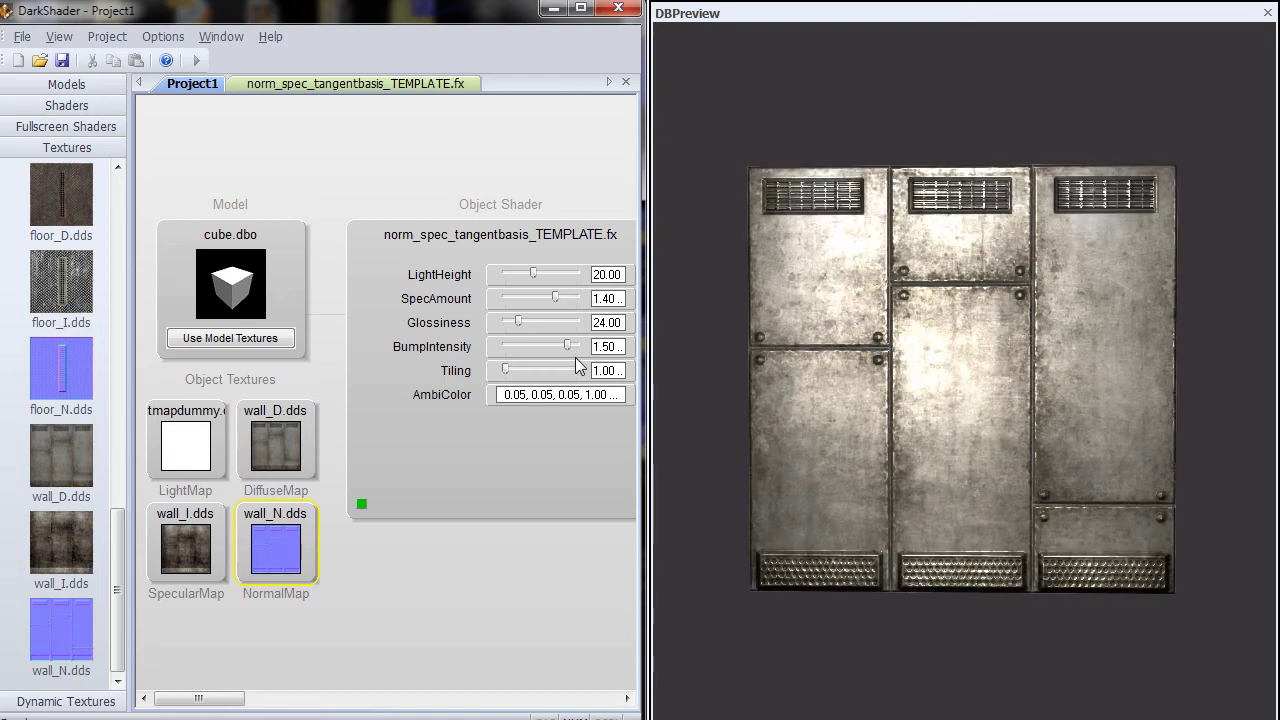
pyautogui.moveTo(924, 462); pyautogui.dragTo(915, 487)
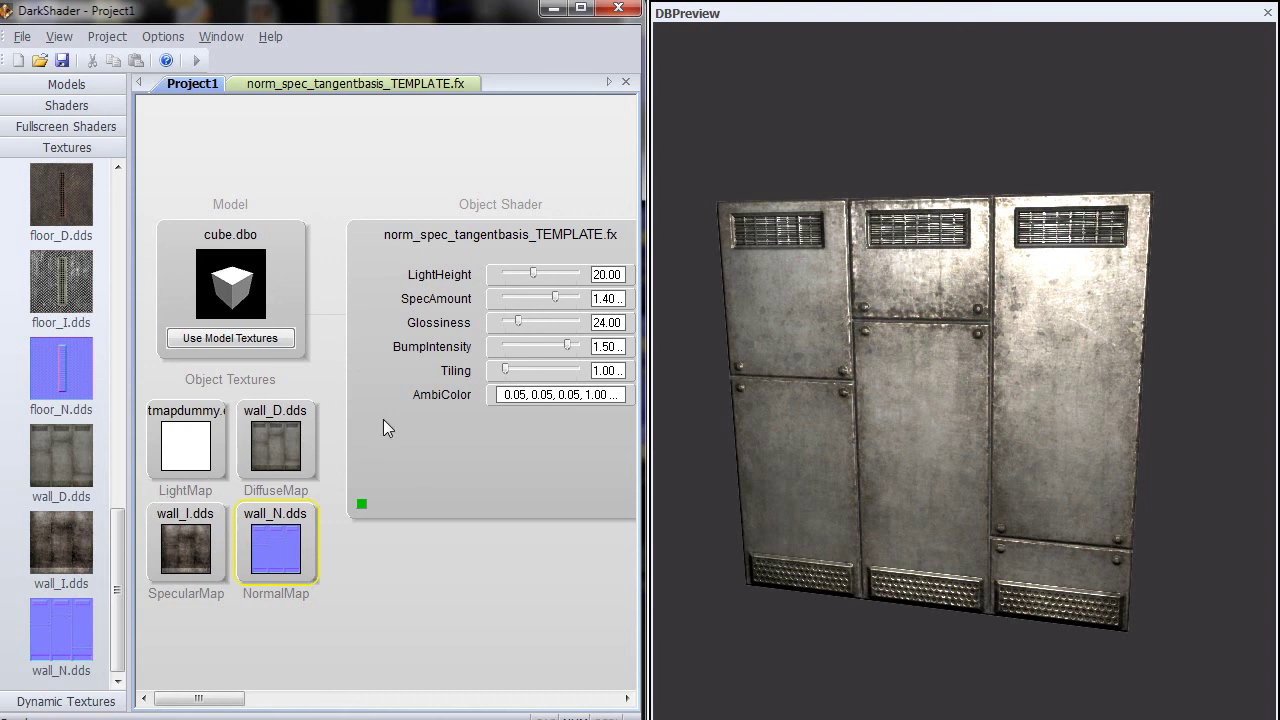
# Step: Swap in floor_D.dds, floor_I.dds and floor_N.dds as the diffuse, specular and normal maps
pyautogui.click(285, 462)
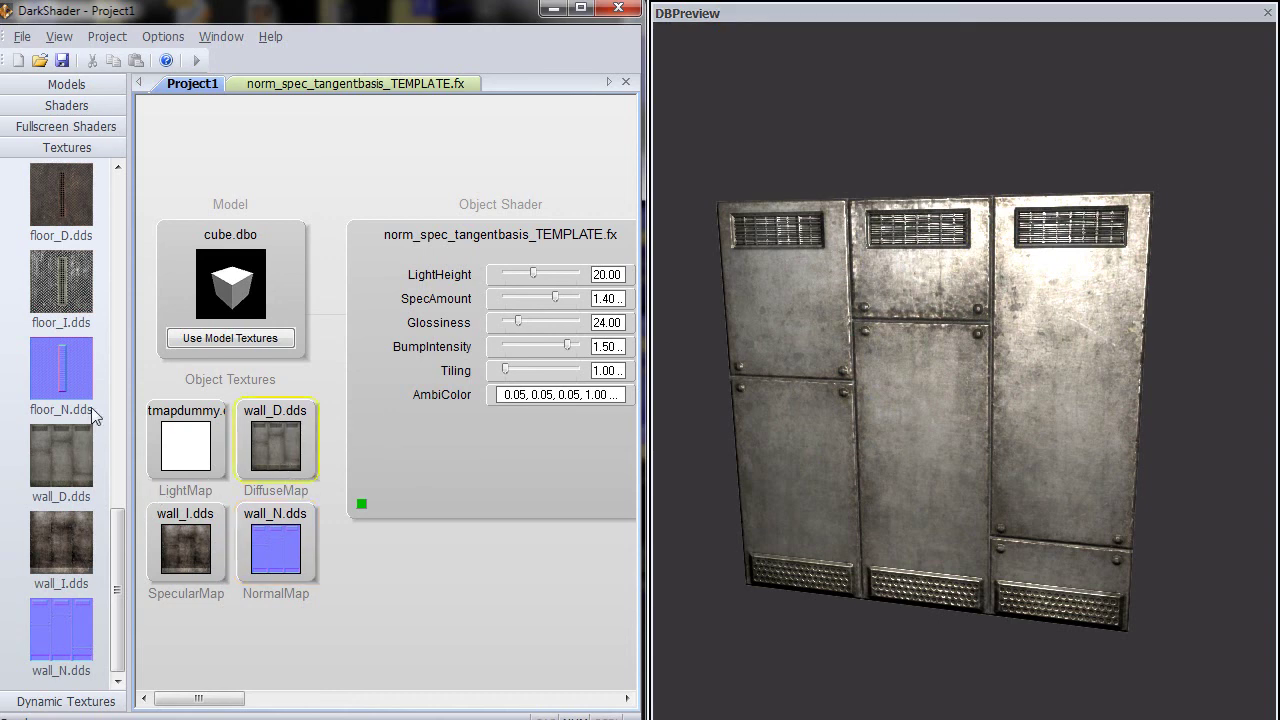
pyautogui.doubleClick(59, 205)
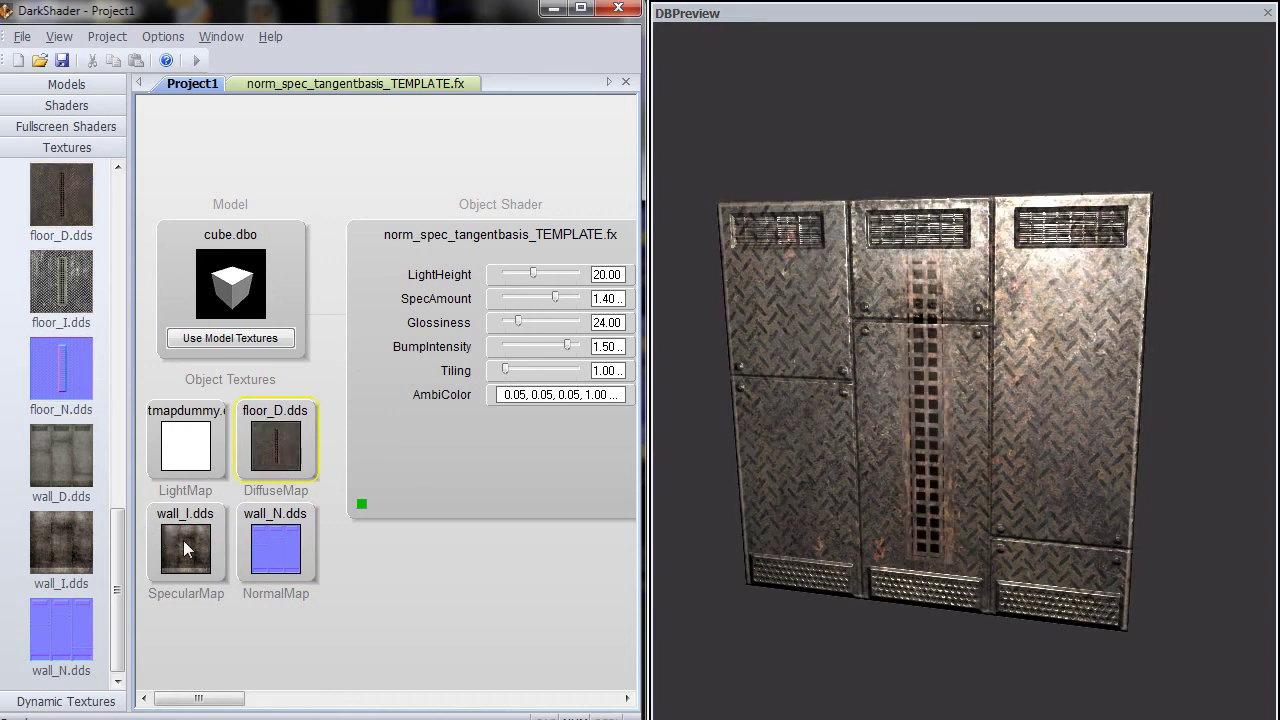
pyautogui.click(183, 540)
pyautogui.doubleClick(55, 282)
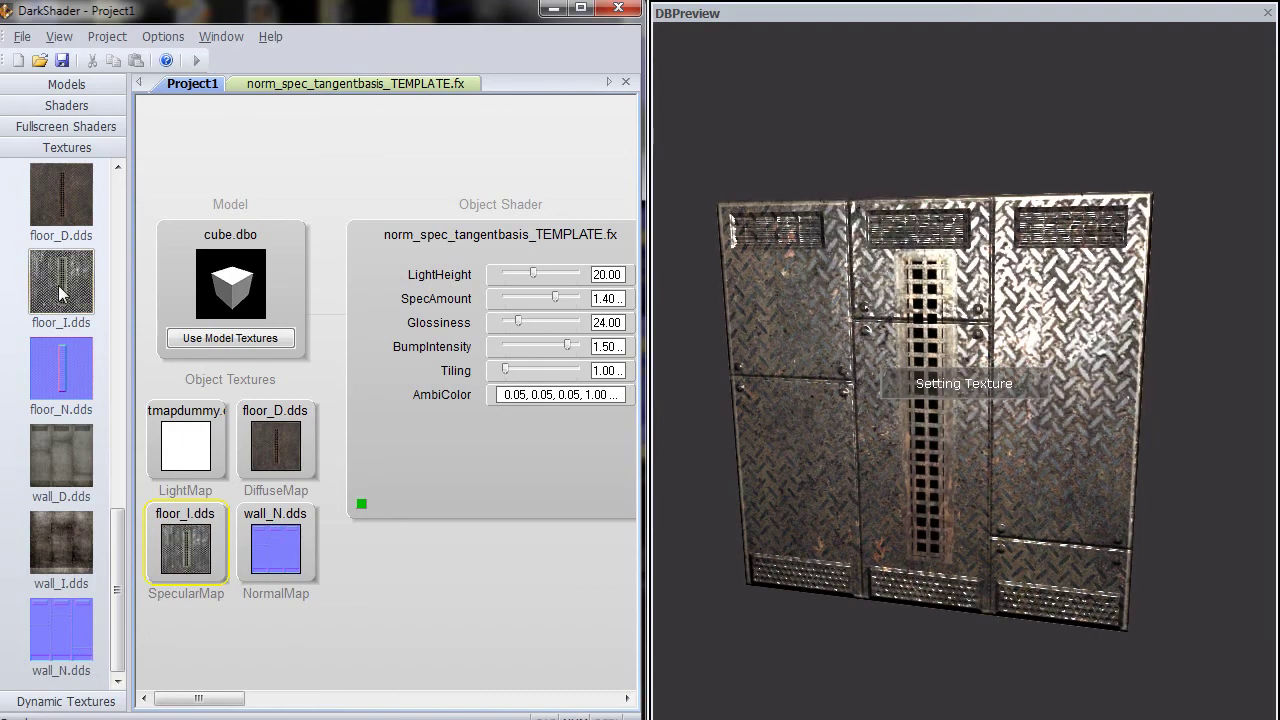
pyautogui.click(289, 565)
pyautogui.doubleClick(61, 368)
pyautogui.moveTo(700, 460); pyautogui.dragTo(887, 506)
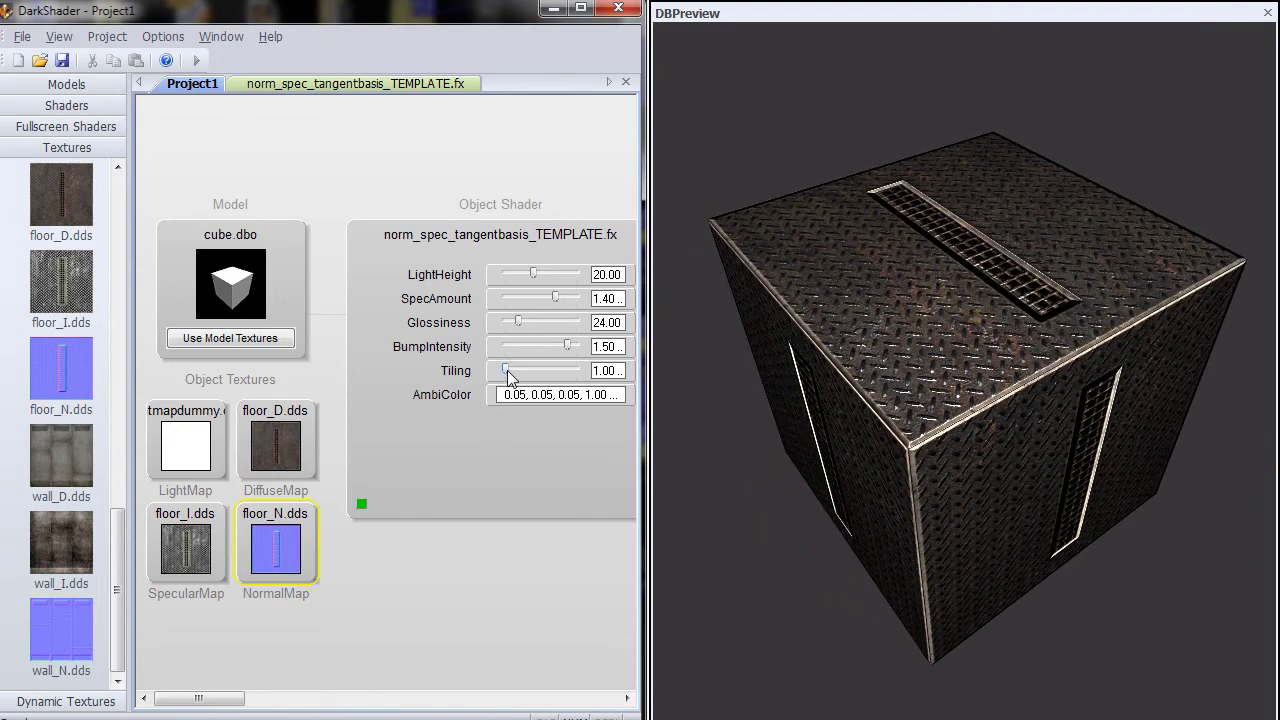
pyautogui.moveTo(507, 370); pyautogui.dragTo(541, 376)
pyautogui.moveTo(820, 450); pyautogui.dragTo(1114, 400)
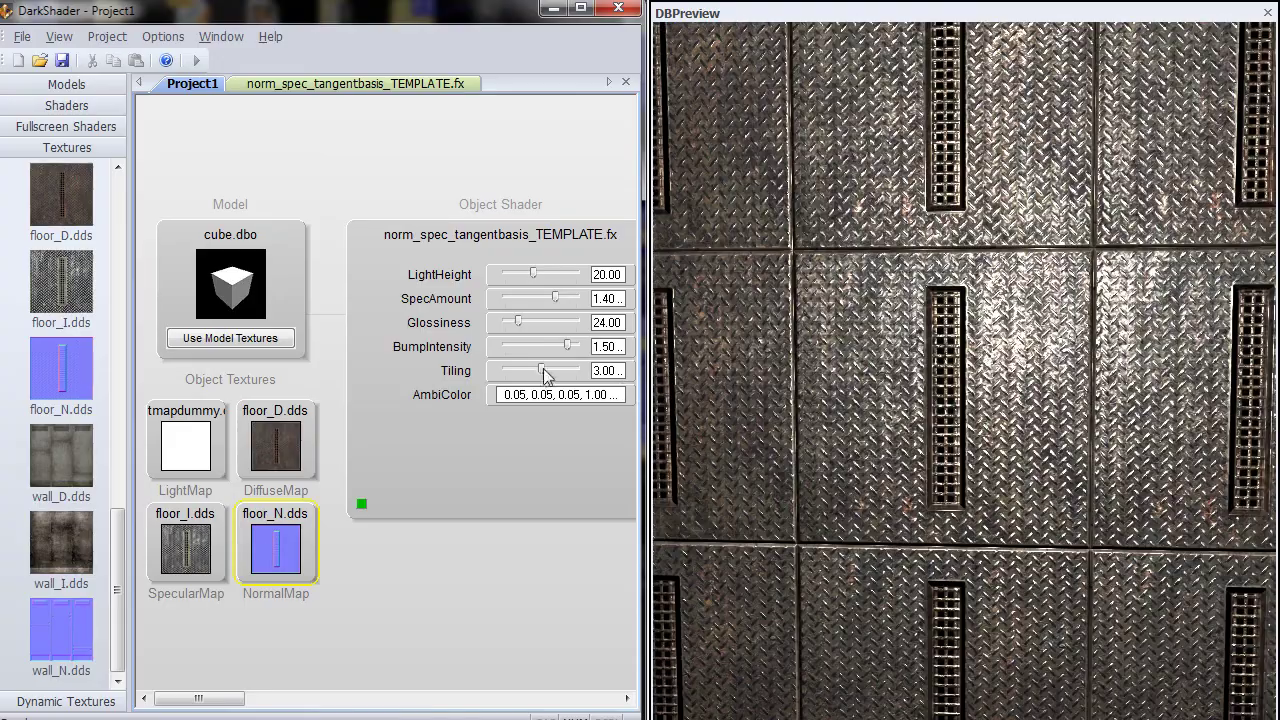
pyautogui.moveTo(542, 370); pyautogui.dragTo(505, 371)
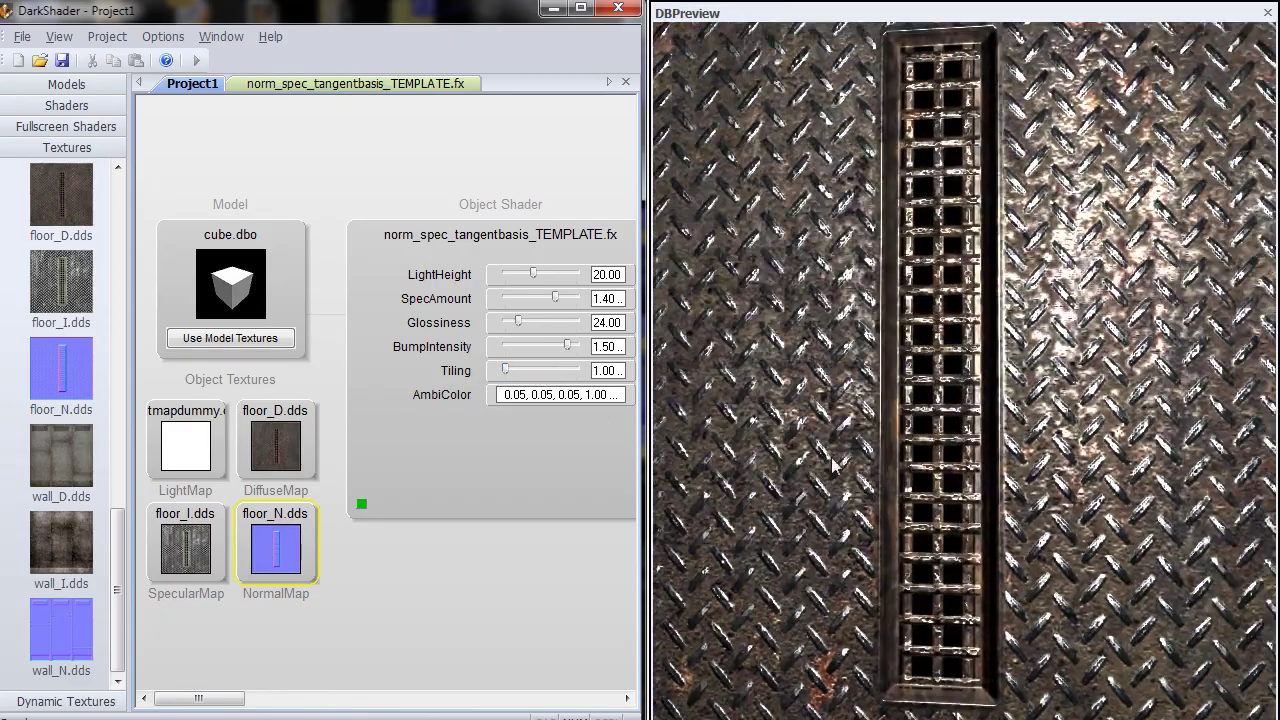
pyautogui.scroll(-5, 833, 464)
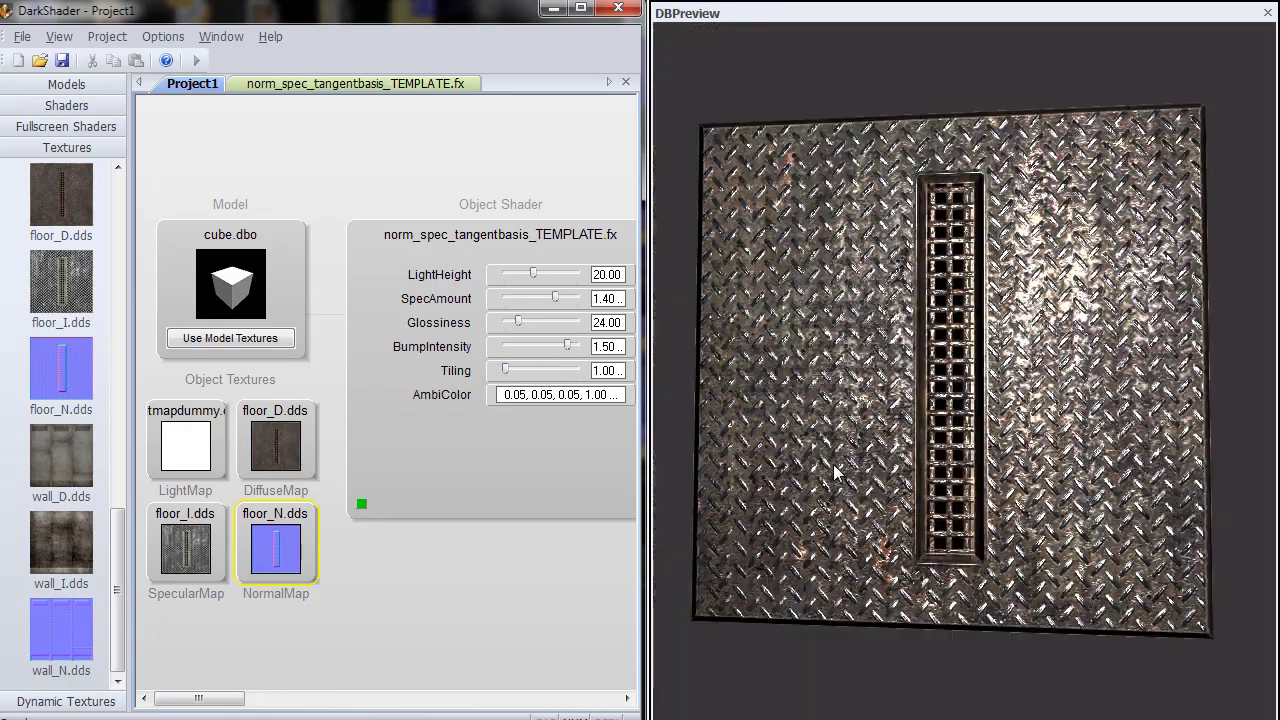
pyautogui.scroll(2, 833, 467)
pyautogui.moveTo(862, 477); pyautogui.dragTo(912, 464)
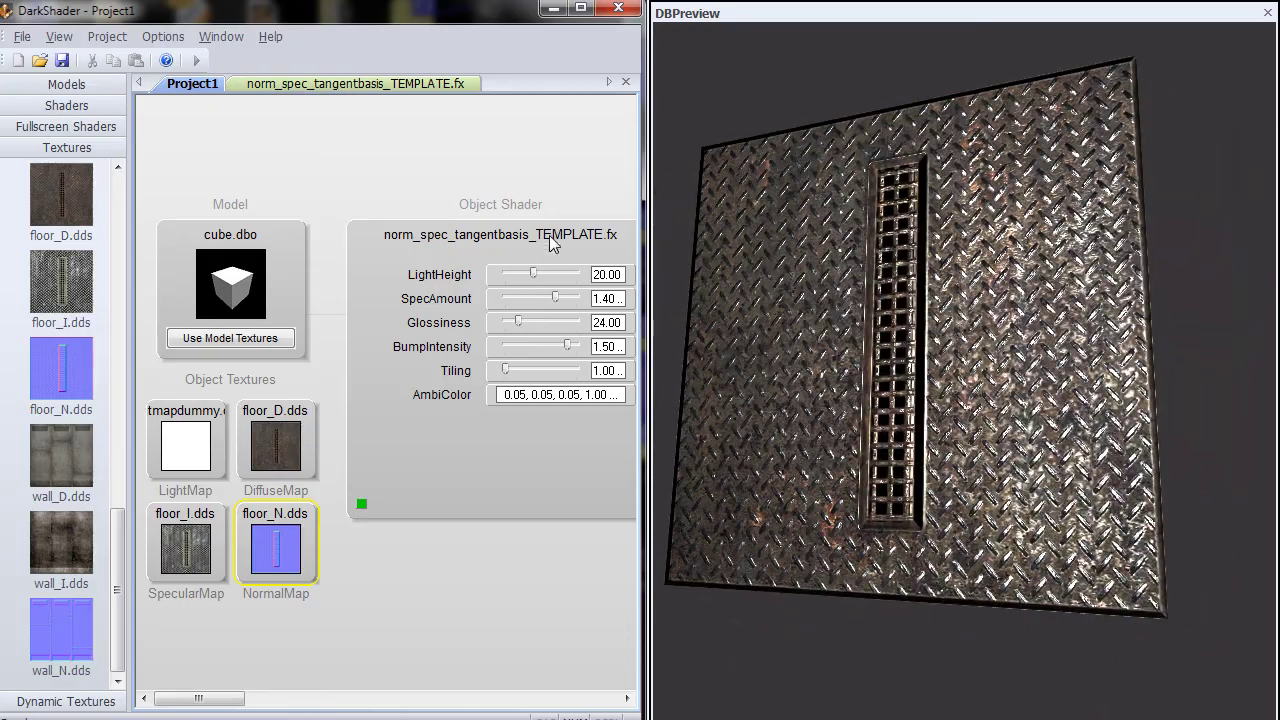
pyautogui.moveTo(746, 317); pyautogui.dragTo(844, 390)
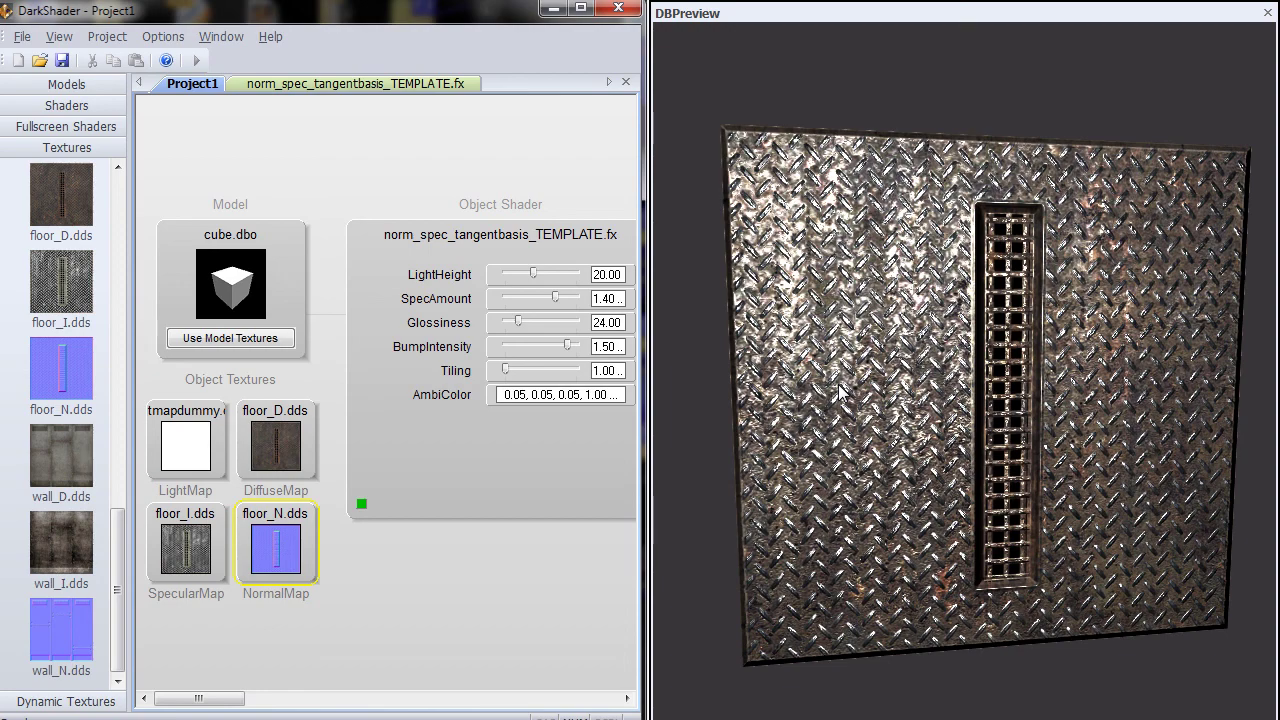
pyautogui.moveTo(912, 454); pyautogui.dragTo(998, 477)
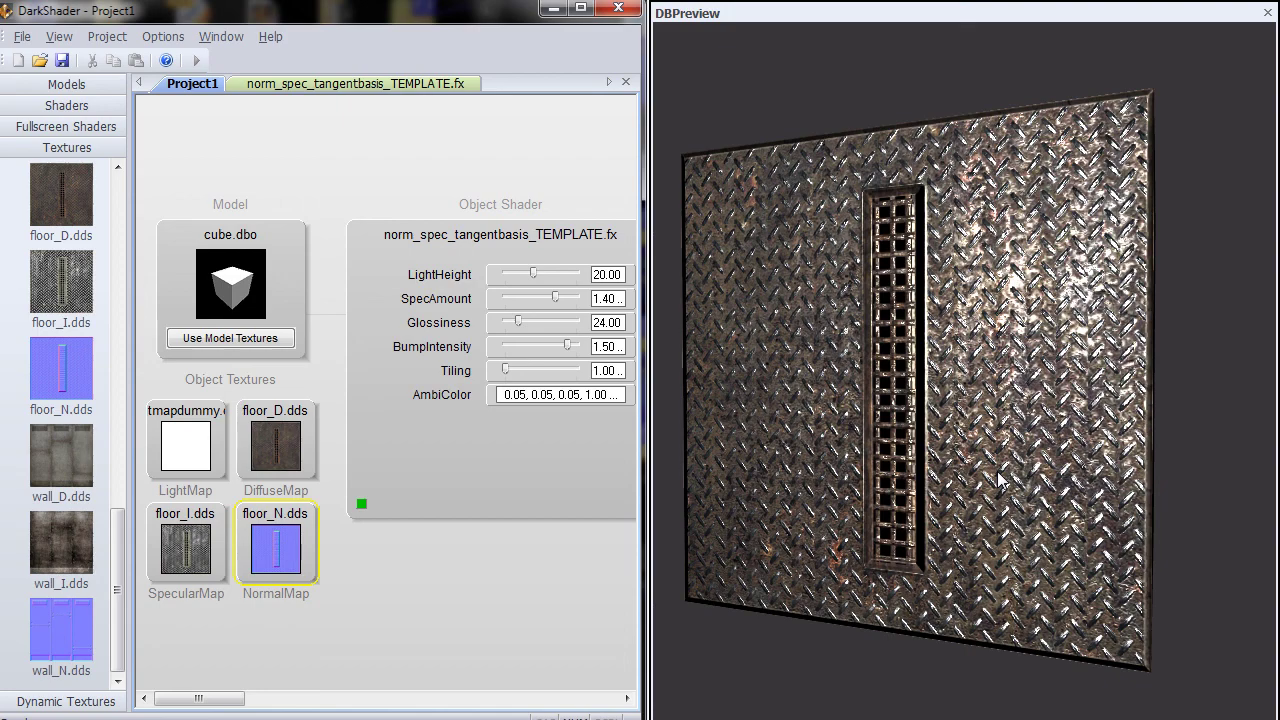
pyautogui.moveTo(998, 477); pyautogui.dragTo(926, 532)
# Step: Scroll up in the snapshot2.bmp document in Photoshop
pyautogui.scroll(2, 972, 515)
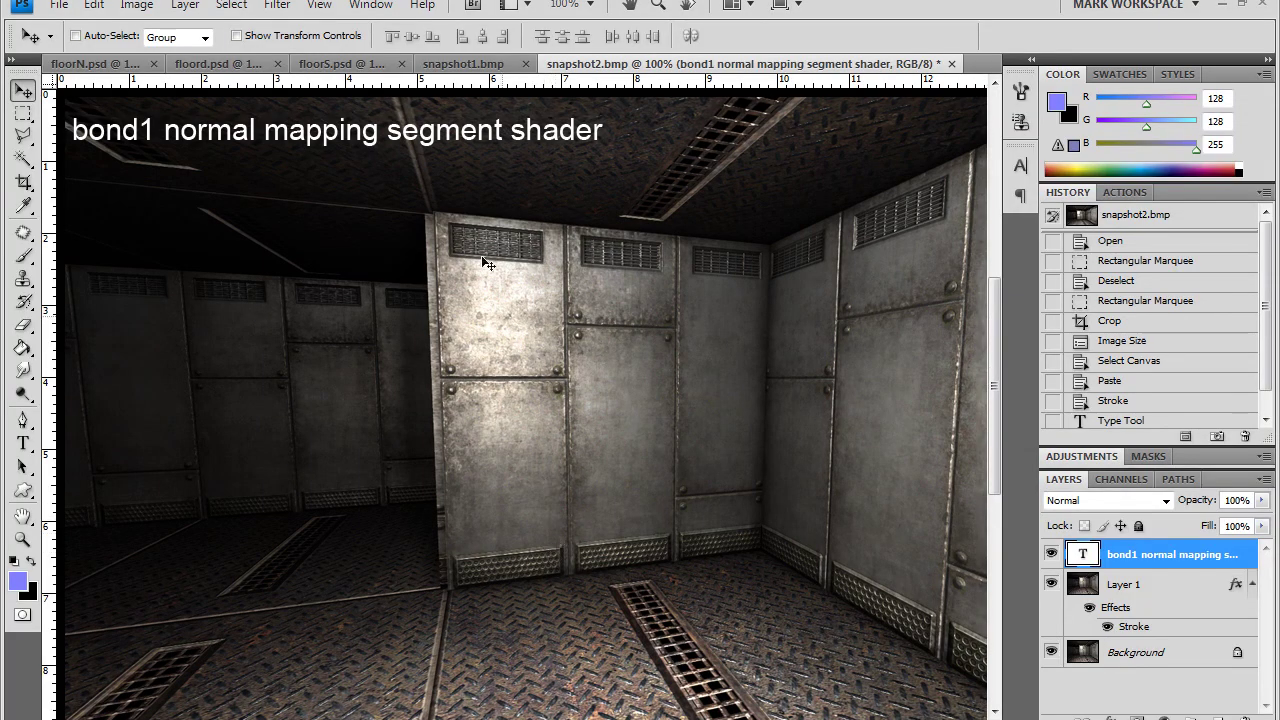
# Step: View the floorS.psd specular texture, then the floorN.psd normal map
pyautogui.click(341, 64)
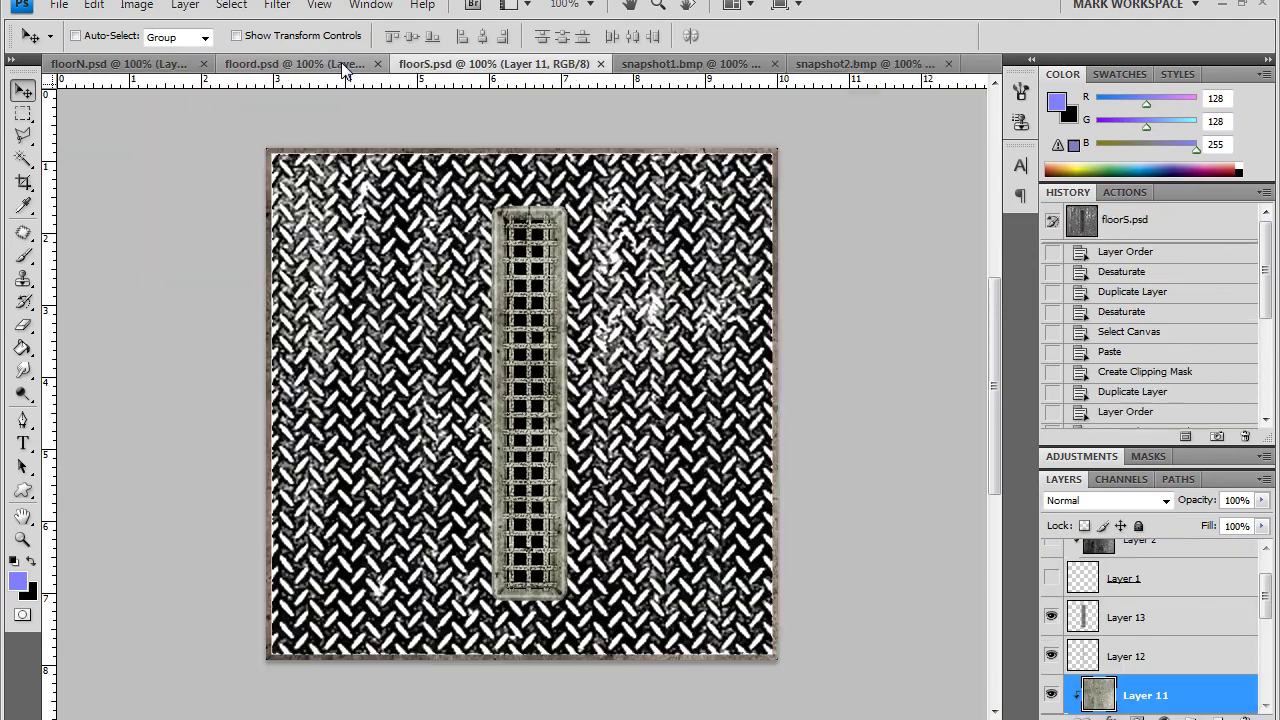
pyautogui.click(138, 66)
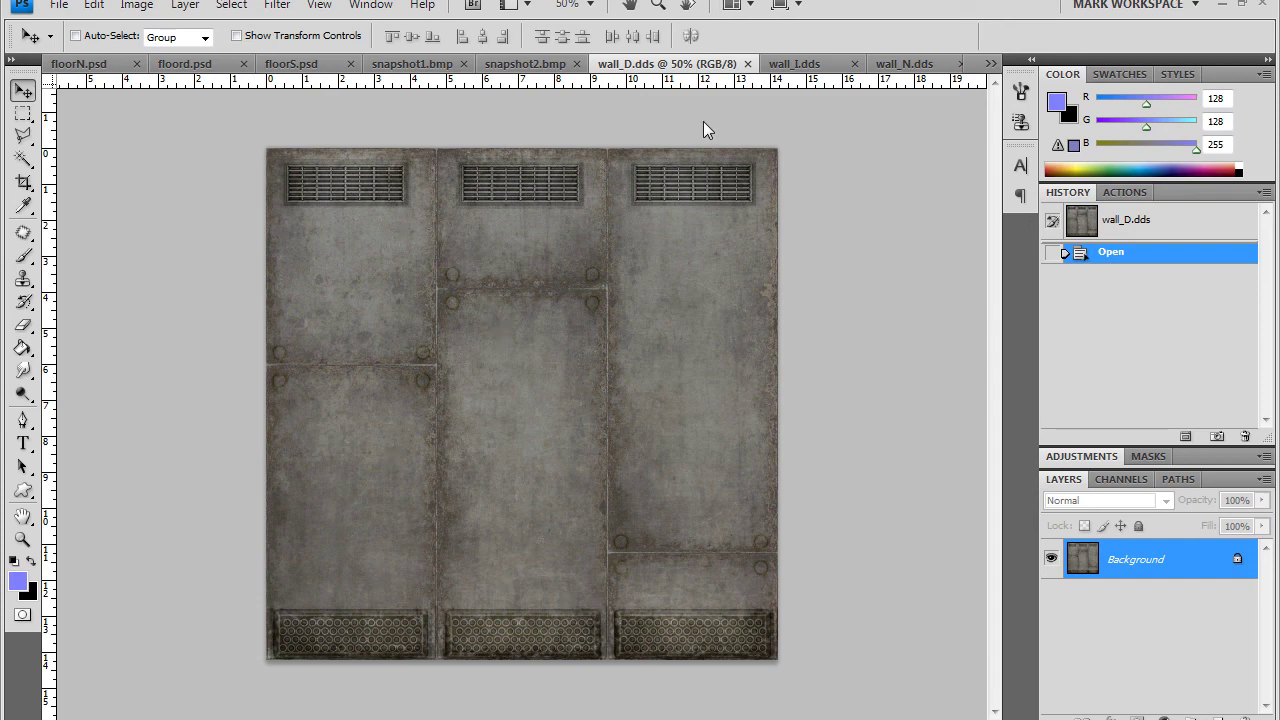
# Step: Bring the wall_N.dds normal map document to the front
pyautogui.click(905, 64)
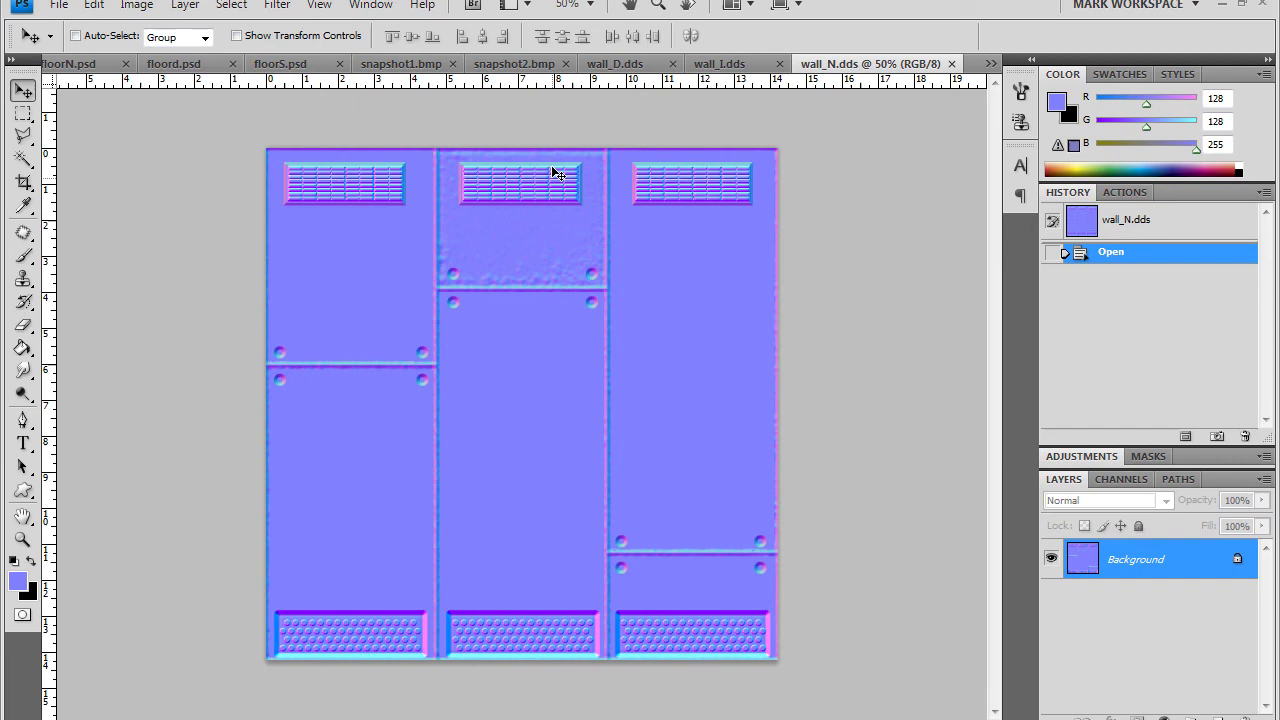
# Step: Show the wall_I.dds grunge specular texture document
pyautogui.click(721, 64)
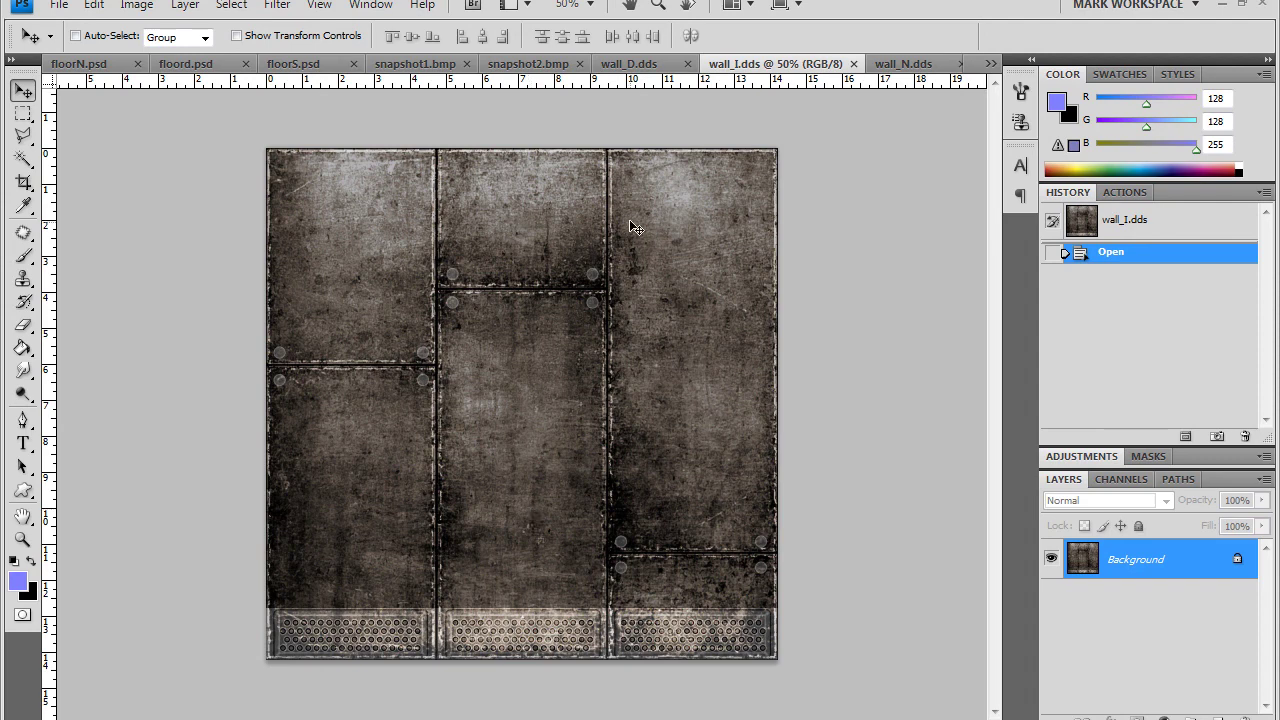
pyautogui.click(632, 68)
pyautogui.click(792, 66)
pyautogui.moveTo(559, 719)
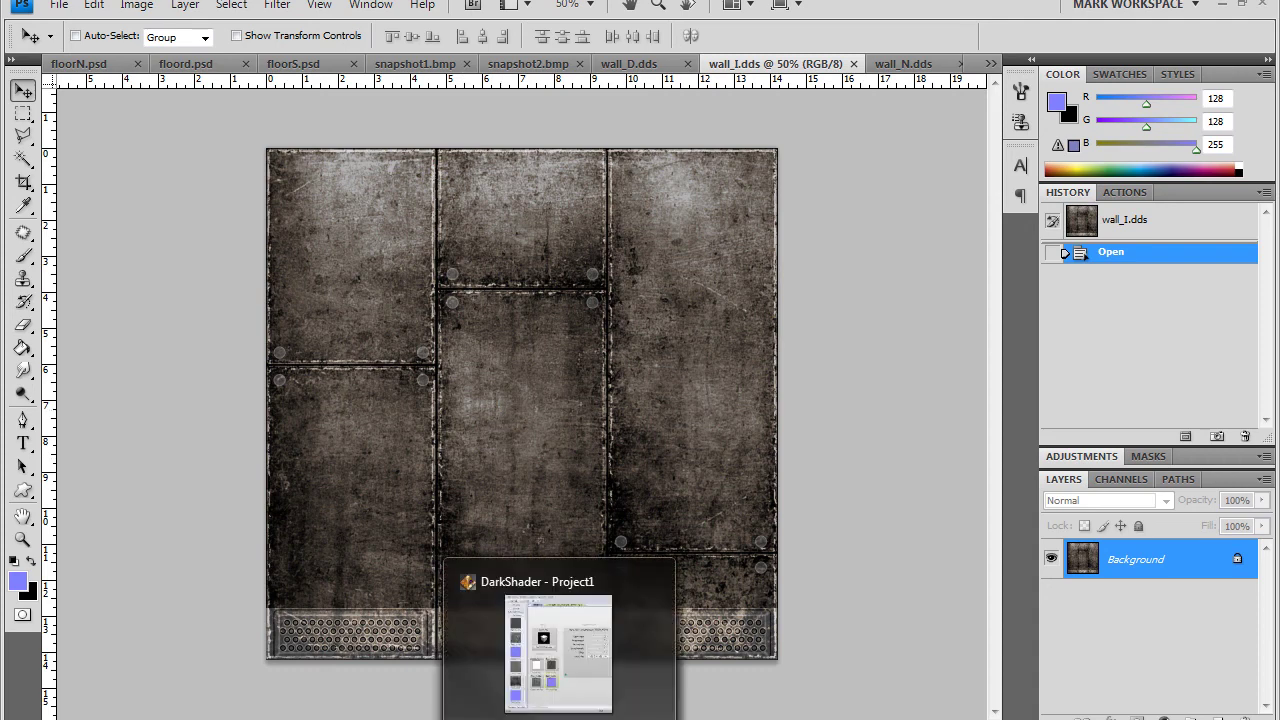
# Step: Back in DarkShader, reassign wall_D, wall_I and wall_N.dds to the diffuse, specular and normal slots
pyautogui.click(559, 719)
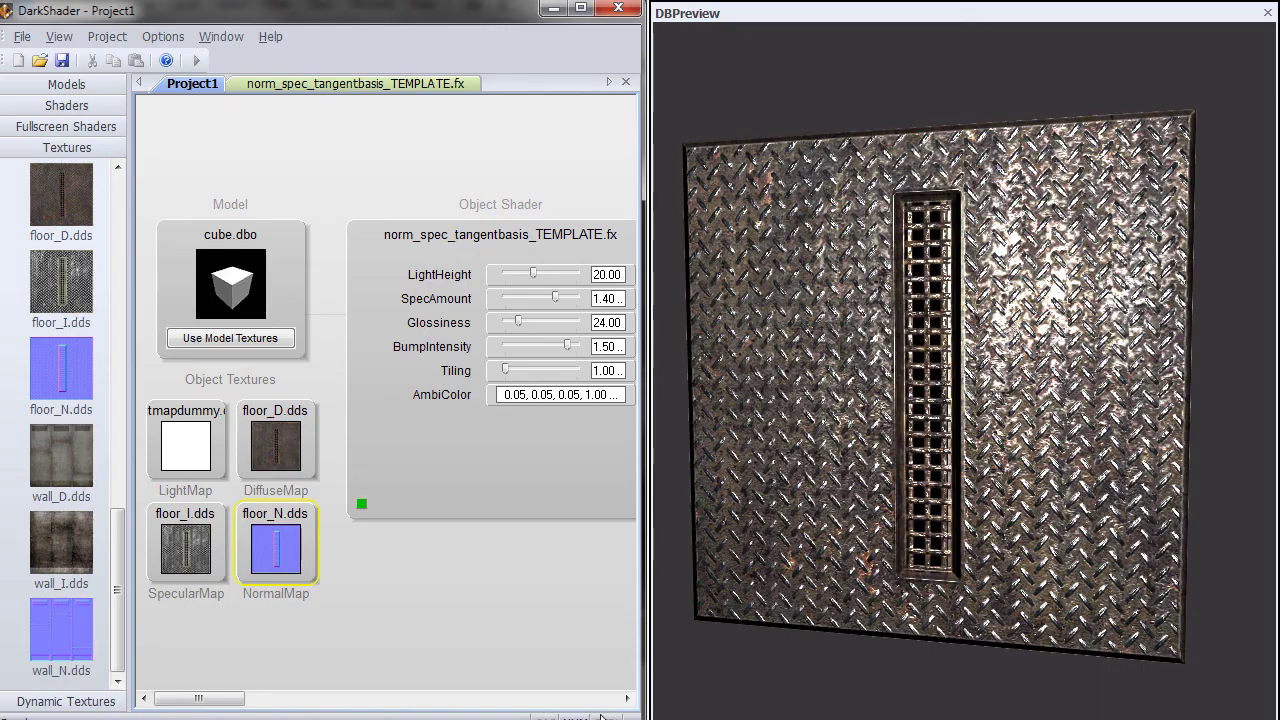
pyautogui.click(262, 462)
pyautogui.click(56, 464)
pyautogui.click(178, 539)
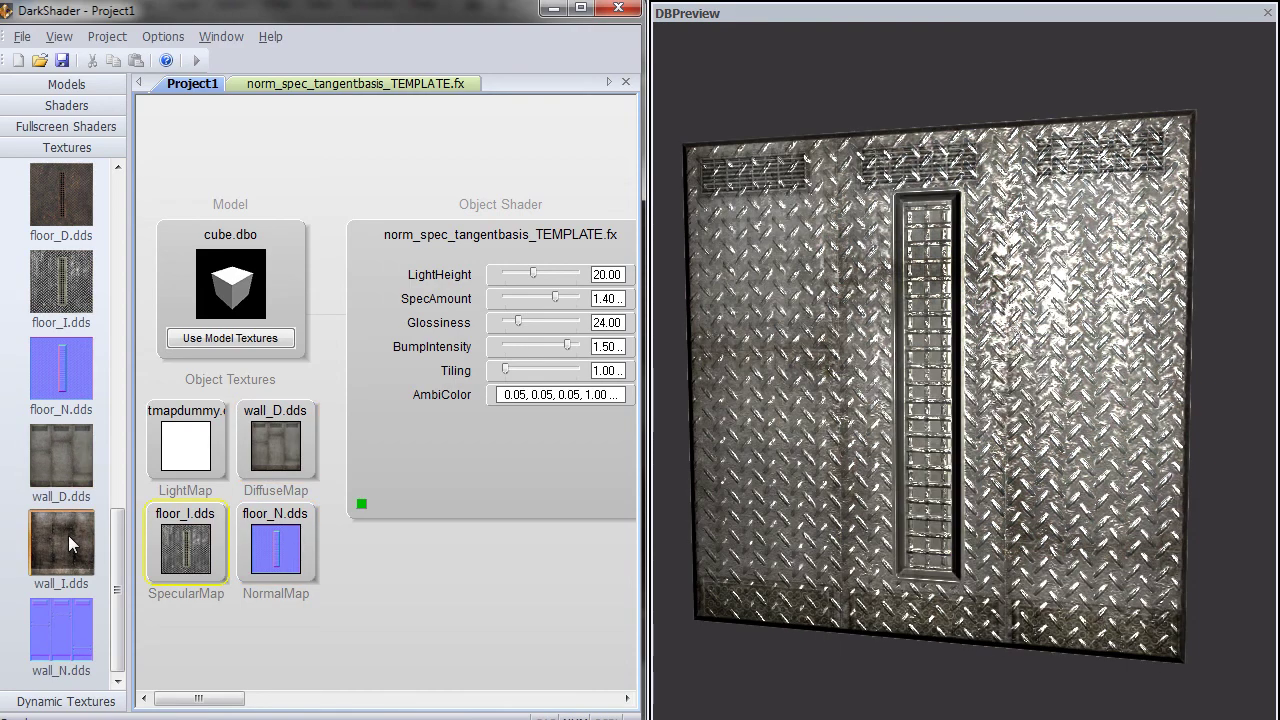
pyautogui.click(68, 535)
pyautogui.click(274, 556)
pyautogui.click(61, 630)
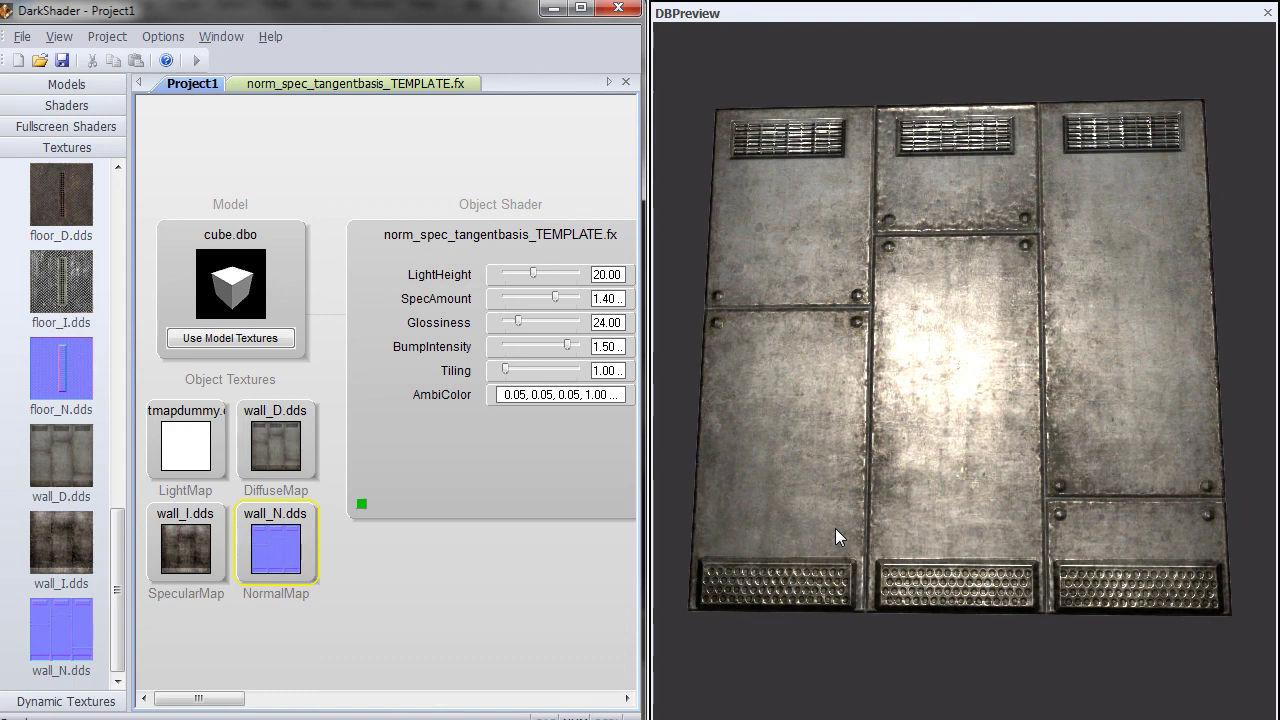
pyautogui.moveTo(835, 528); pyautogui.dragTo(1006, 530)
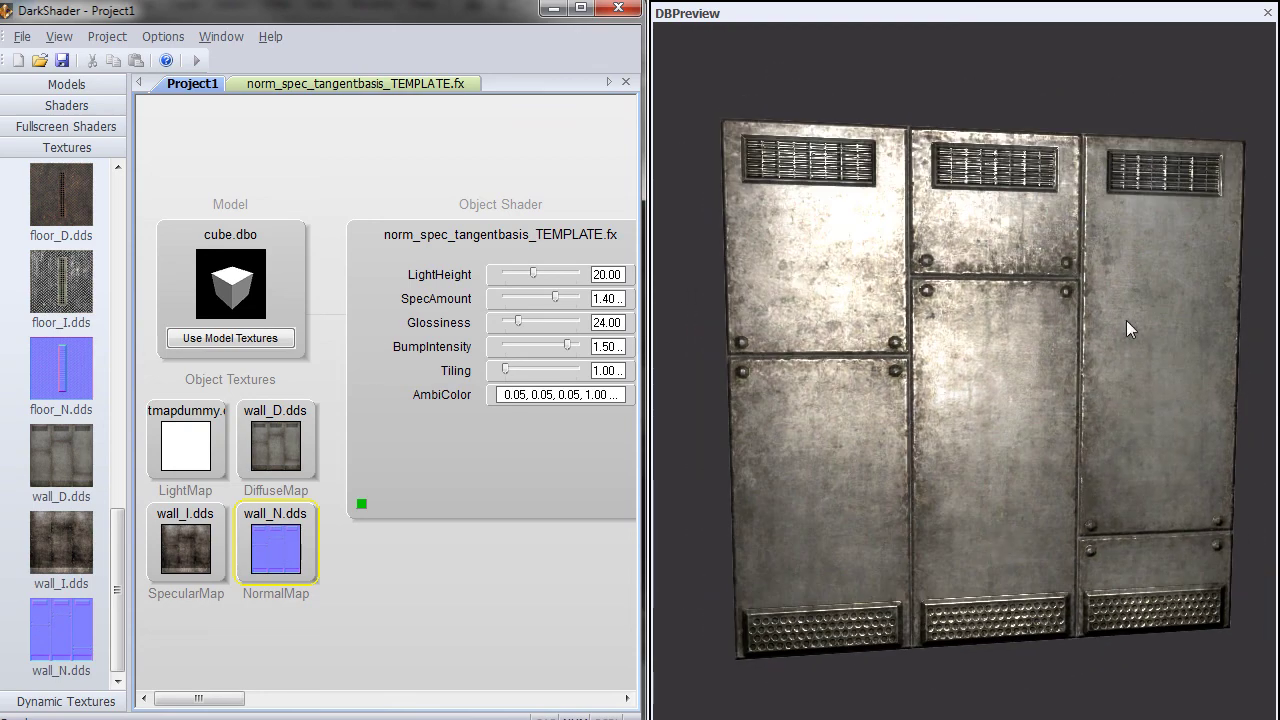